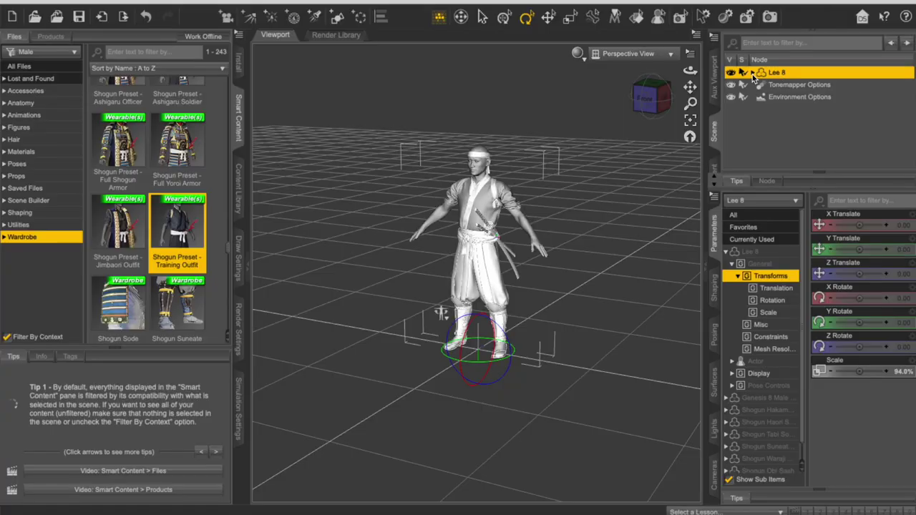
- Expand Lee 8 in the Scene pane to list its Shogun outfit items
{"action": "left_click", "coordinate": [752, 75]}
{"action": "scroll", "coordinate": [792, 132], "scroll_direction": "down", "scroll_amount": 3}
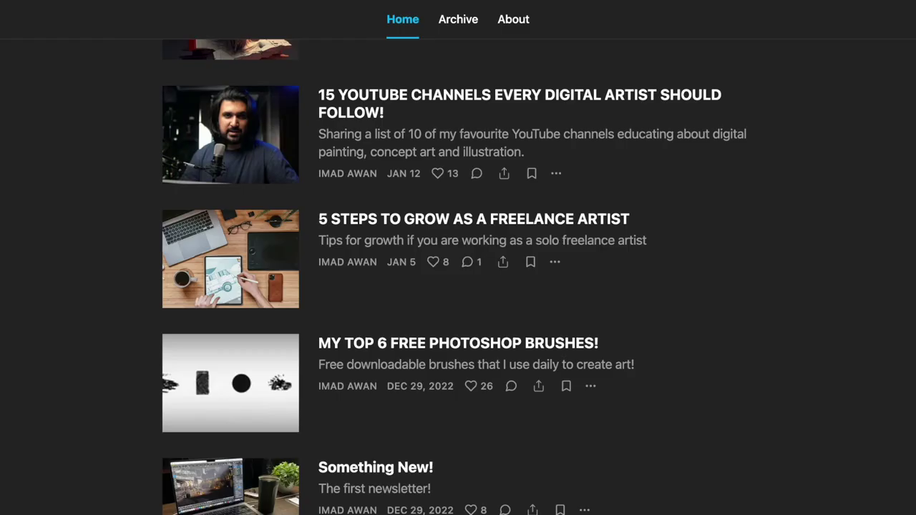
- Scroll up through the Substack newsletter's post list
{"action": "scroll", "coordinate": [454, 277], "scroll_direction": "up", "scroll_amount": 5}
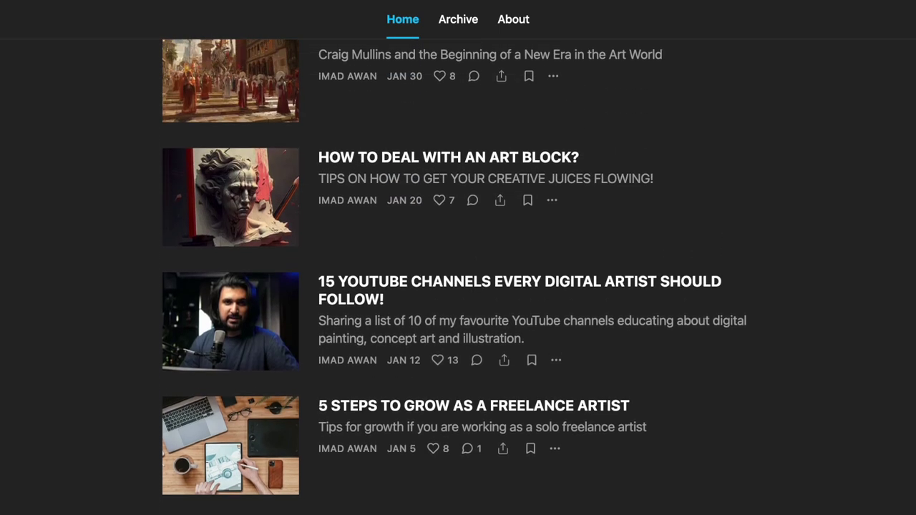
{"action": "scroll", "coordinate": [910, 226], "scroll_direction": "up", "scroll_amount": 5}
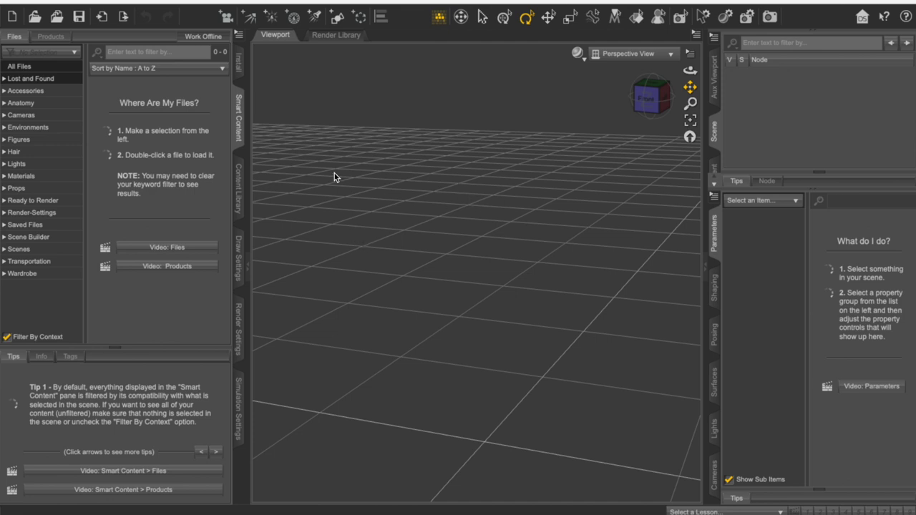
- Browse the Smart Content categories: Cameras, Environments, Figures, Hair, Lights, Materials and Props
{"action": "left_click", "coordinate": [22, 116]}
{"action": "left_click", "coordinate": [25, 128]}
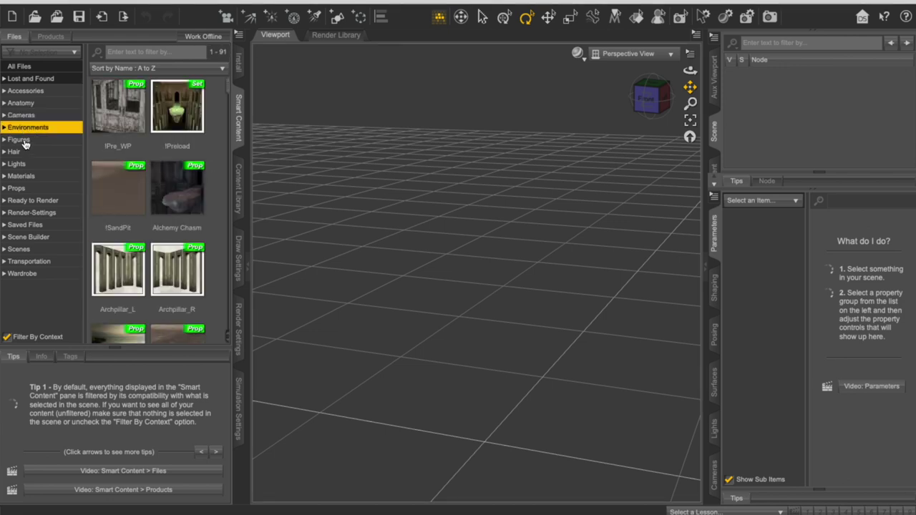
{"action": "left_click", "coordinate": [20, 140]}
{"action": "left_click", "coordinate": [16, 152]}
{"action": "left_click", "coordinate": [17, 164]}
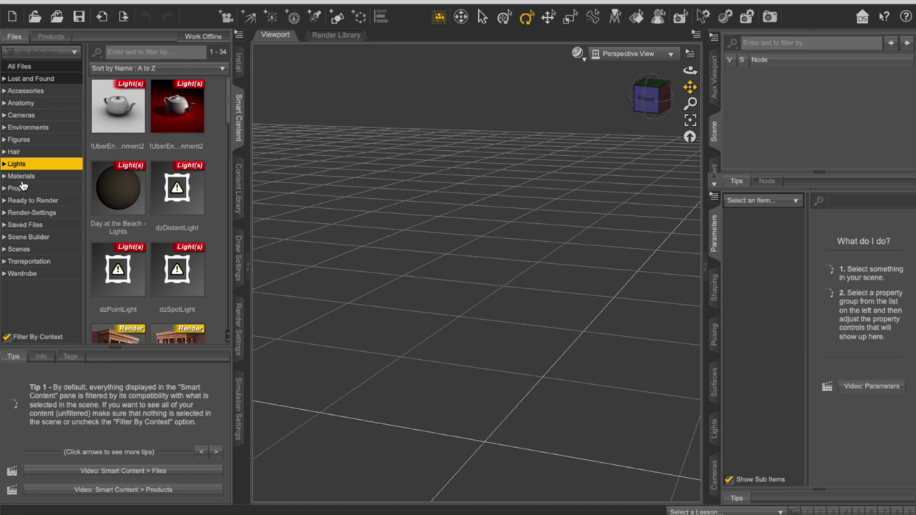
{"action": "left_click", "coordinate": [21, 176]}
{"action": "left_click", "coordinate": [27, 188]}
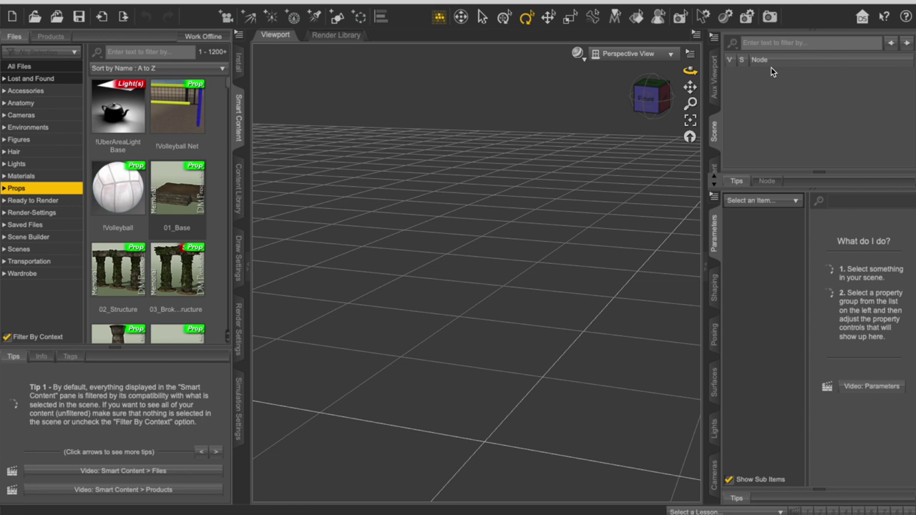
- Check the Content Library and Render Settings tabs, then show Smart Content's Wardrobe category
{"action": "left_click", "coordinate": [238, 184]}
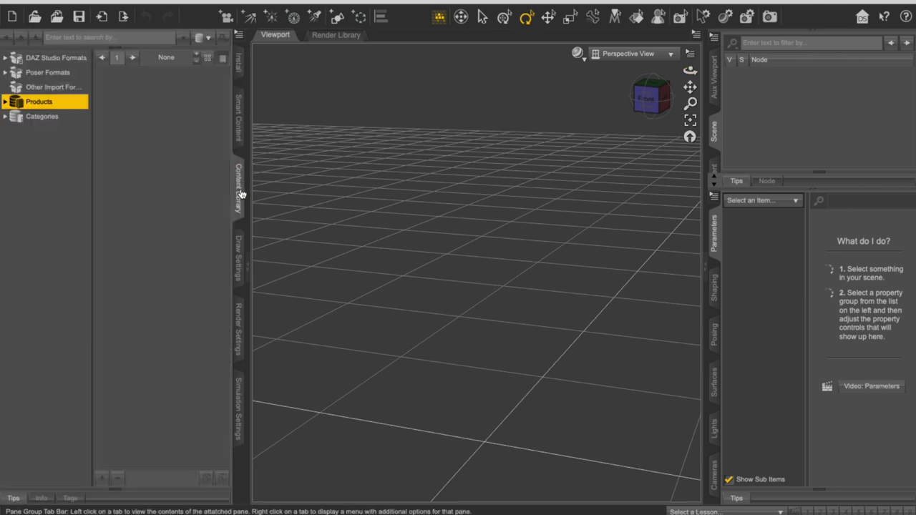
{"action": "left_click", "coordinate": [239, 309]}
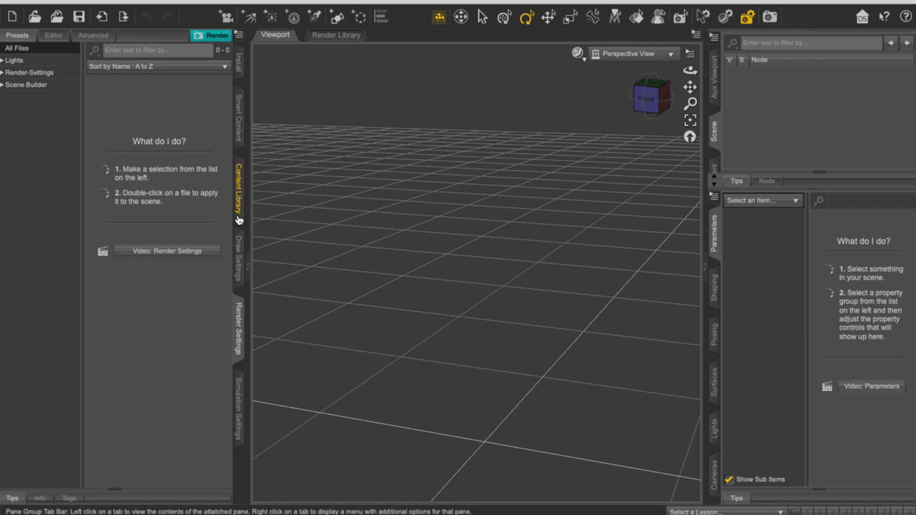
{"action": "left_click", "coordinate": [238, 122]}
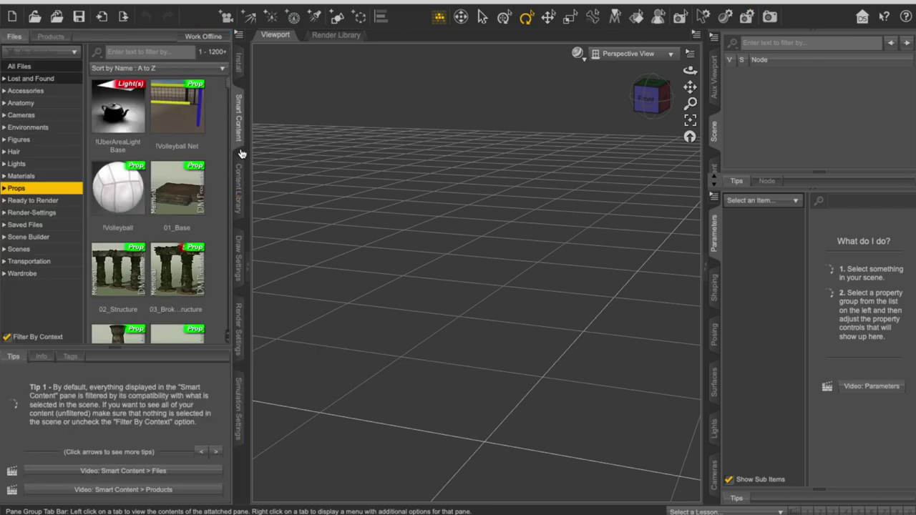
{"action": "left_click", "coordinate": [29, 274]}
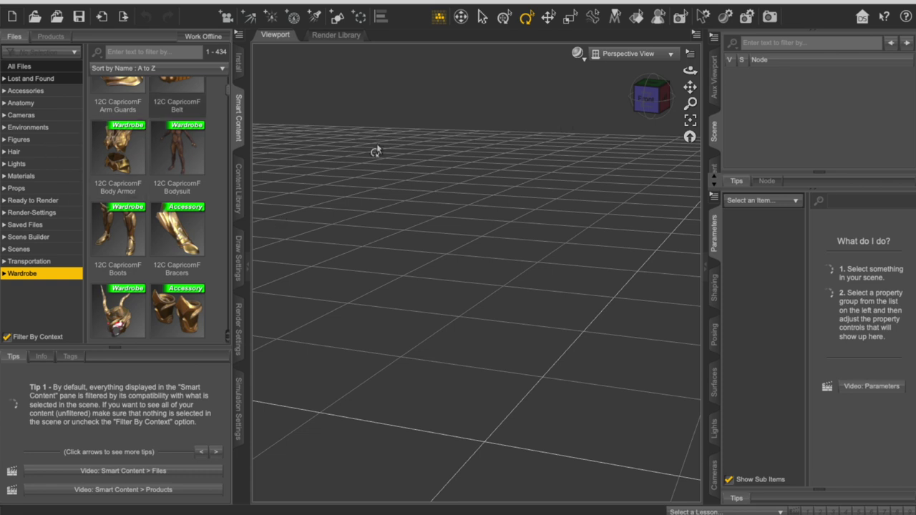
- Show the Figures category in Smart Content and scroll the thumbnails until Lee 8 appears
{"action": "left_click", "coordinate": [33, 142]}
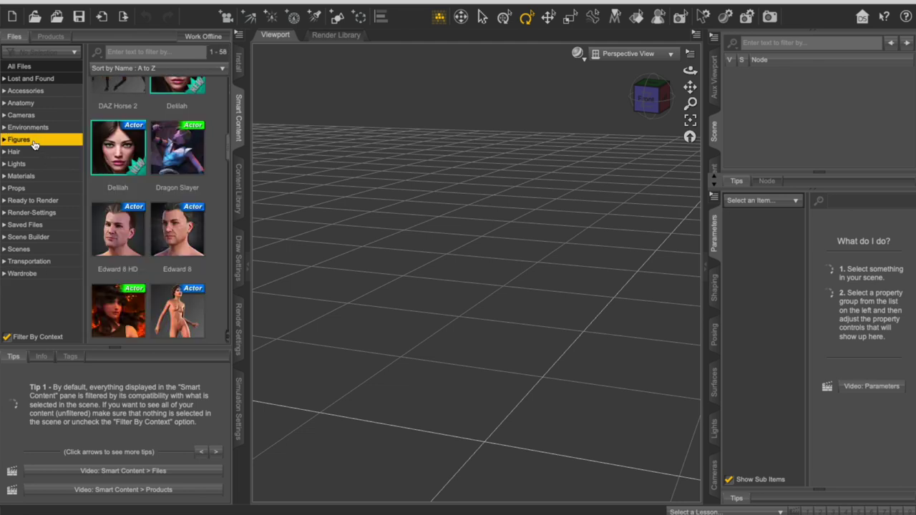
{"action": "scroll", "coordinate": [162, 207], "scroll_direction": "up", "scroll_amount": 3}
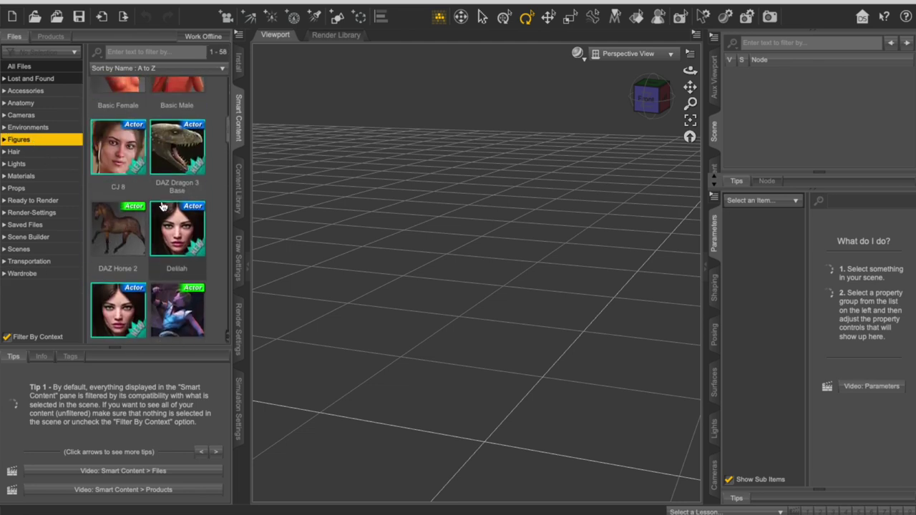
{"action": "scroll", "coordinate": [162, 206], "scroll_direction": "up", "scroll_amount": 3}
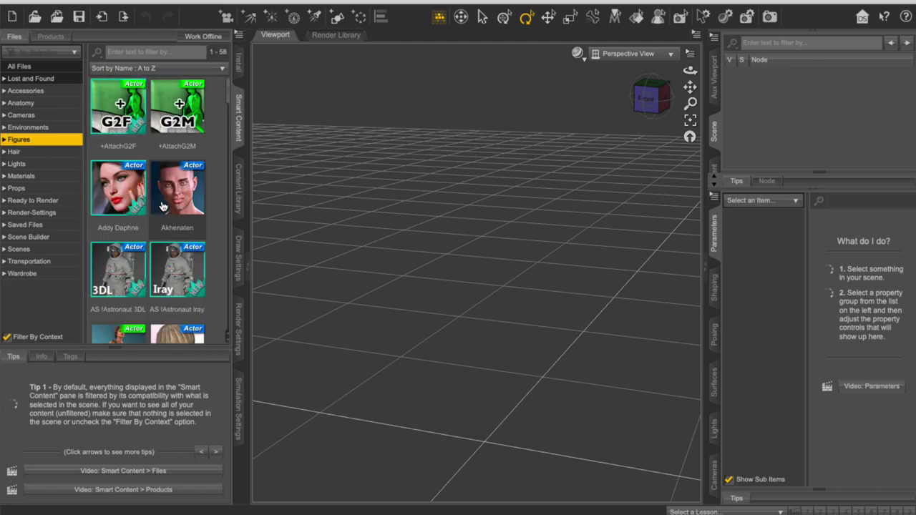
{"action": "scroll", "coordinate": [143, 218], "scroll_direction": "down", "scroll_amount": 10}
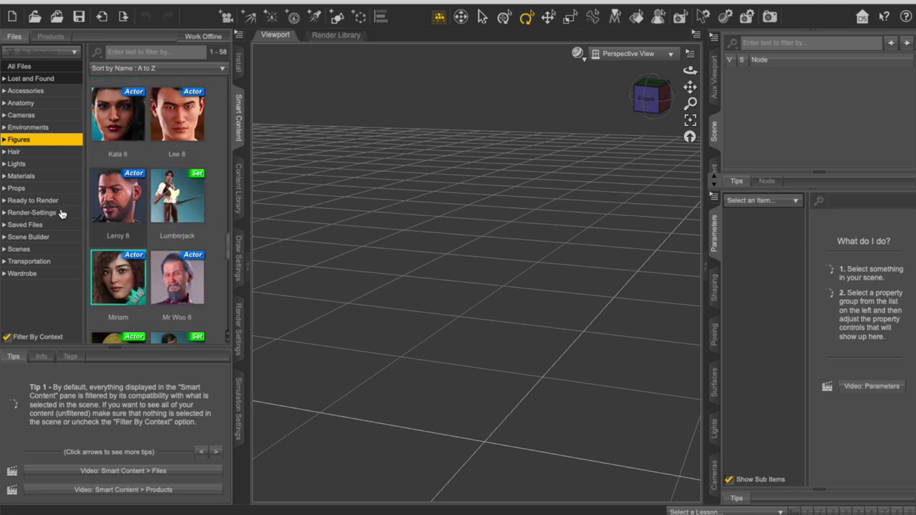
{"action": "scroll", "coordinate": [145, 177], "scroll_direction": "up", "scroll_amount": 10}
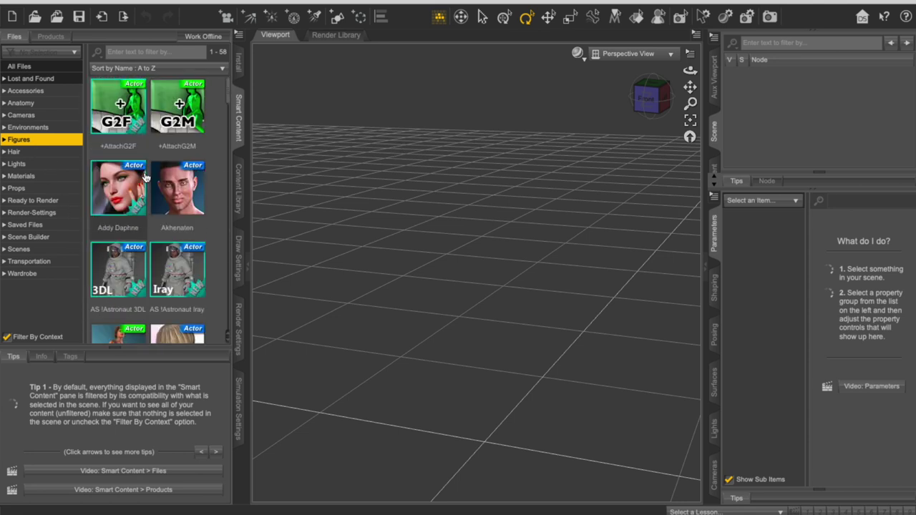
{"action": "scroll", "coordinate": [146, 177], "scroll_direction": "down", "scroll_amount": 1}
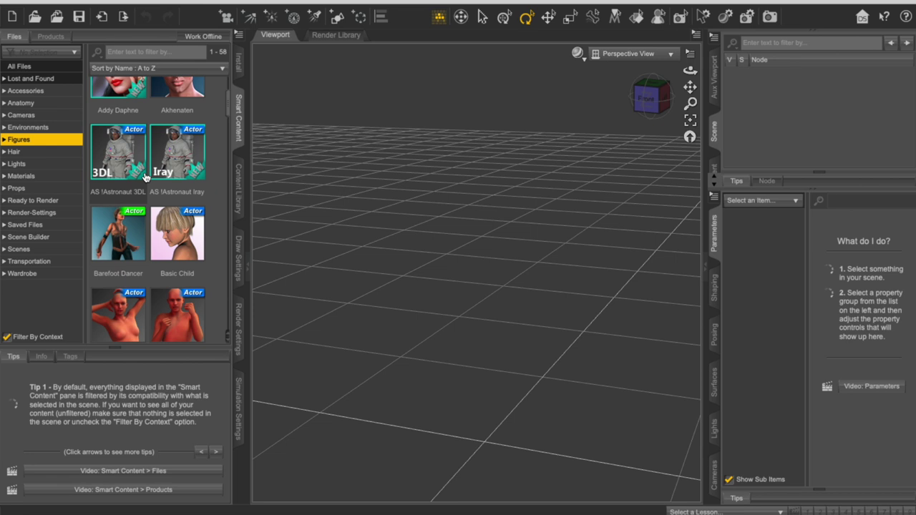
{"action": "scroll", "coordinate": [136, 176], "scroll_direction": "down", "scroll_amount": 5}
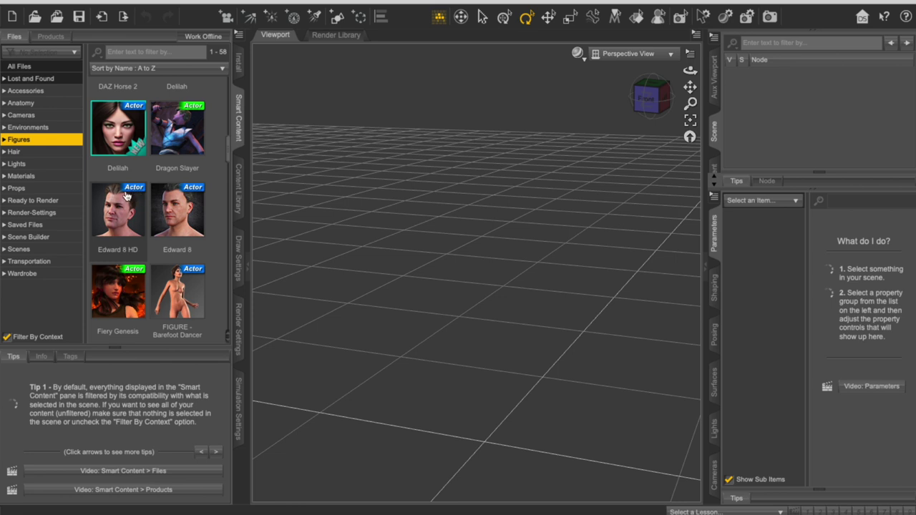
{"action": "mouse_move", "coordinate": [140, 195]}
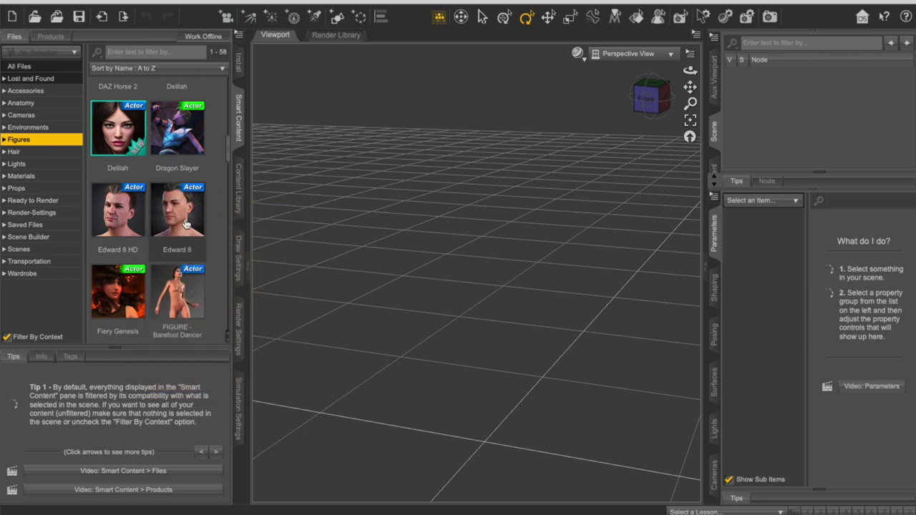
{"action": "scroll", "coordinate": [118, 211], "scroll_direction": "down", "scroll_amount": 3}
{"action": "scroll", "coordinate": [114, 215], "scroll_direction": "up", "scroll_amount": 2}
{"action": "scroll", "coordinate": [113, 216], "scroll_direction": "down", "scroll_amount": 1}
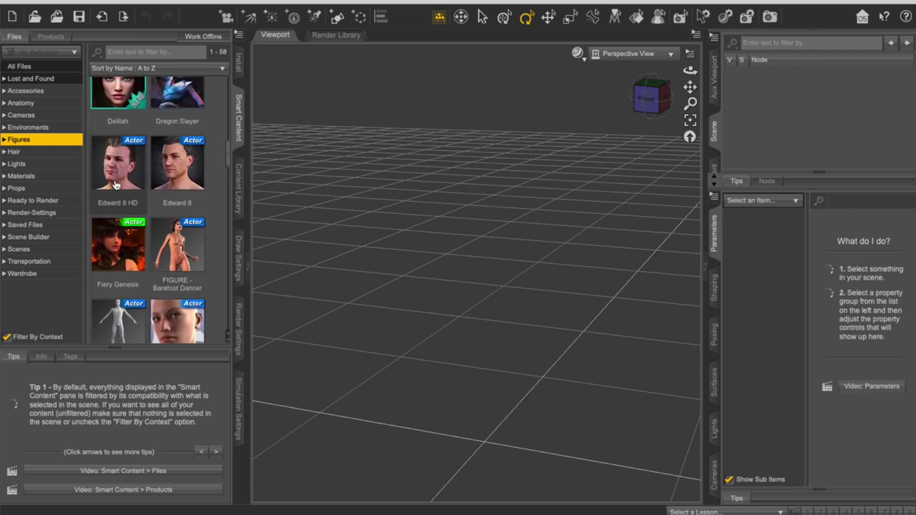
{"action": "scroll", "coordinate": [114, 185], "scroll_direction": "down", "scroll_amount": 8}
{"action": "scroll", "coordinate": [183, 306], "scroll_direction": "down", "scroll_amount": 3}
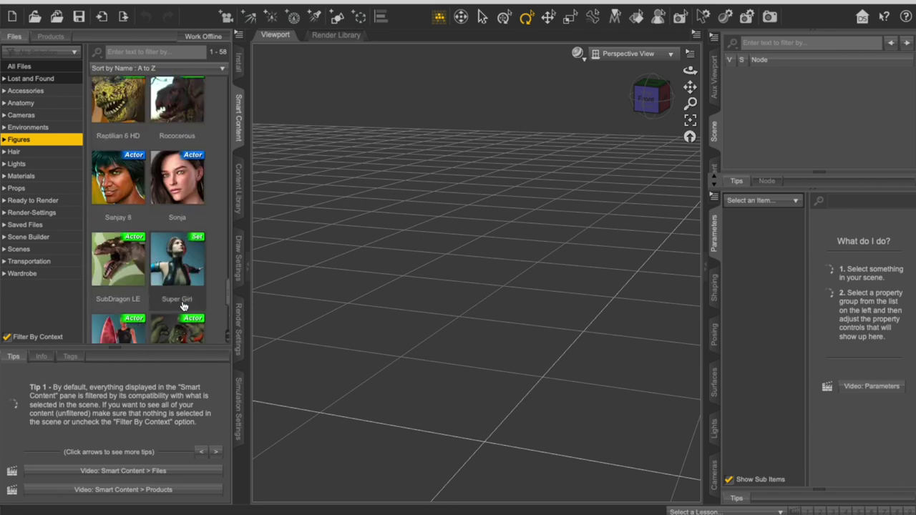
{"action": "scroll", "coordinate": [185, 287], "scroll_direction": "up", "scroll_amount": 4}
{"action": "scroll", "coordinate": [186, 197], "scroll_direction": "up", "scroll_amount": 2}
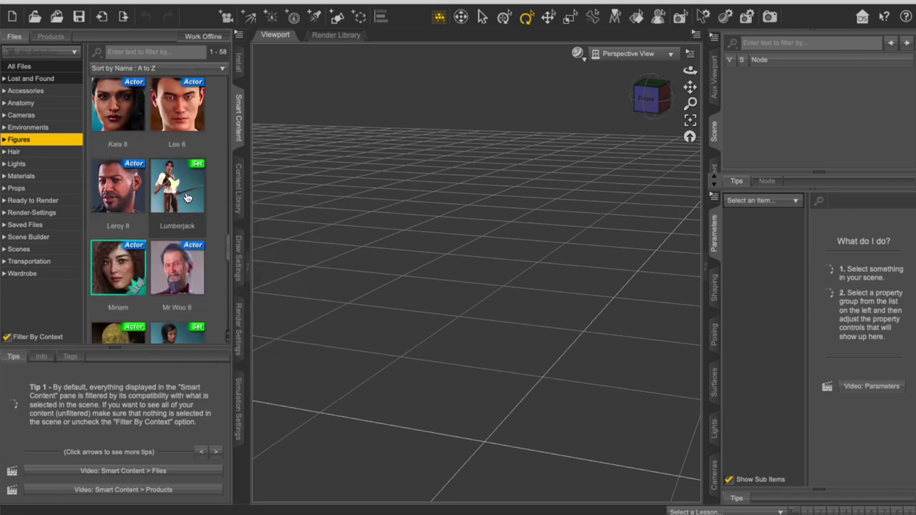
{"action": "scroll", "coordinate": [186, 198], "scroll_direction": "up", "scroll_amount": 5}
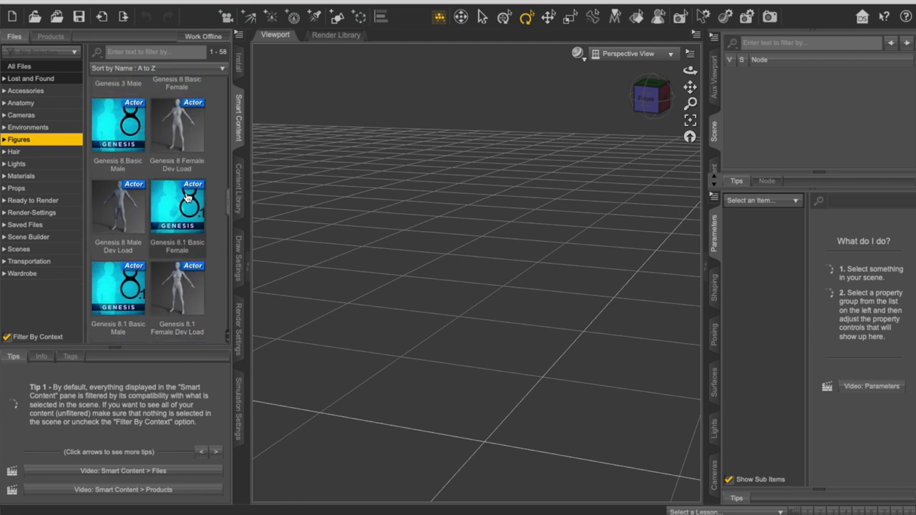
{"action": "scroll", "coordinate": [186, 197], "scroll_direction": "down", "scroll_amount": 5}
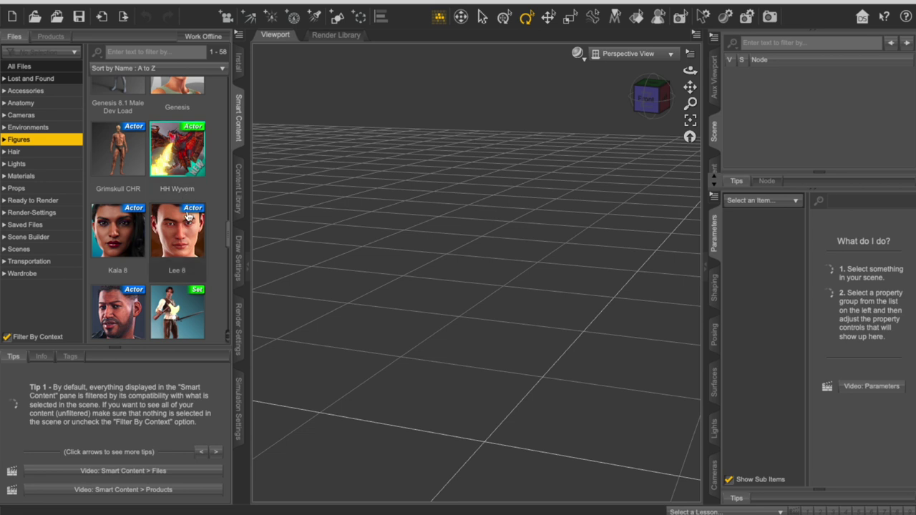
{"action": "scroll", "coordinate": [188, 199], "scroll_direction": "down", "scroll_amount": 2}
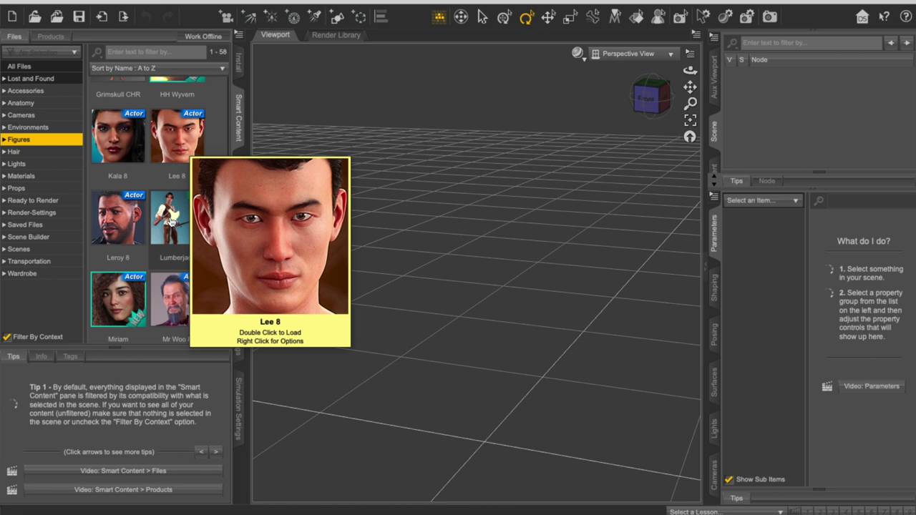
{"action": "mouse_move", "coordinate": [175, 293]}
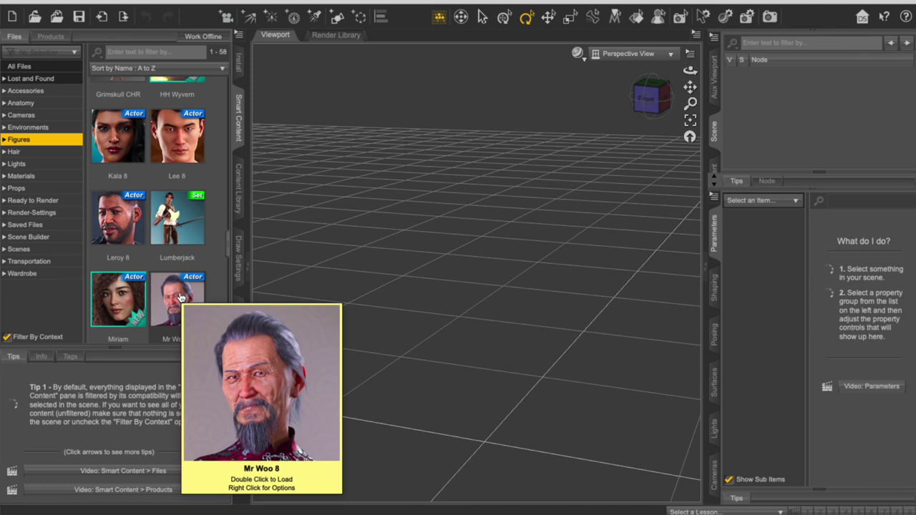
- Load Lee 8 into the scene and set the viewport to Smooth Shaded
{"action": "double_click", "coordinate": [189, 138]}
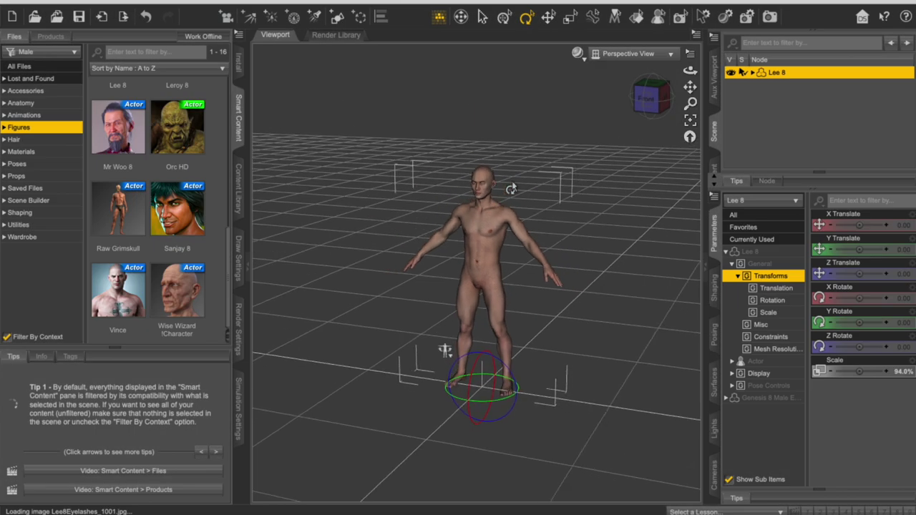
{"action": "mouse_move", "coordinate": [690, 71]}
{"action": "left_mouse_down"}
{"action": "mouse_move", "coordinate": [629, 70]}
{"action": "mouse_move", "coordinate": [689, 70]}
{"action": "left_mouse_up"}
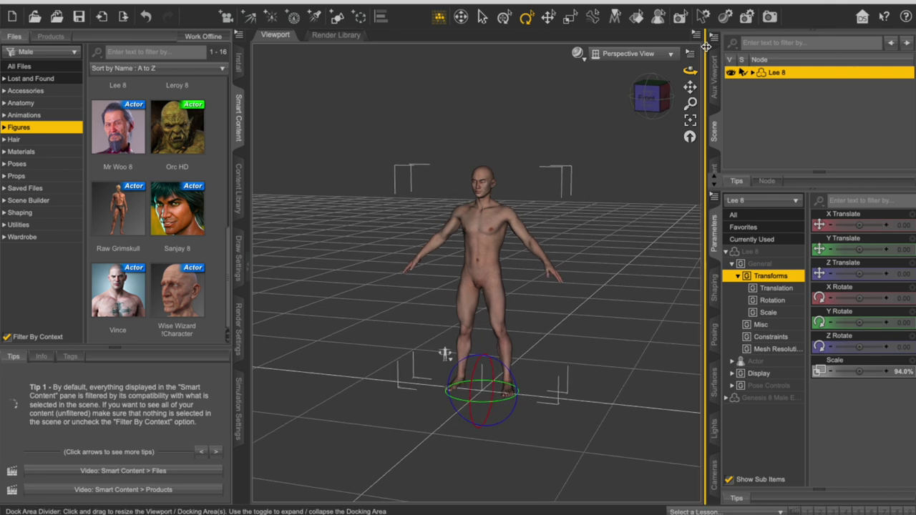
{"action": "left_click", "coordinate": [578, 55]}
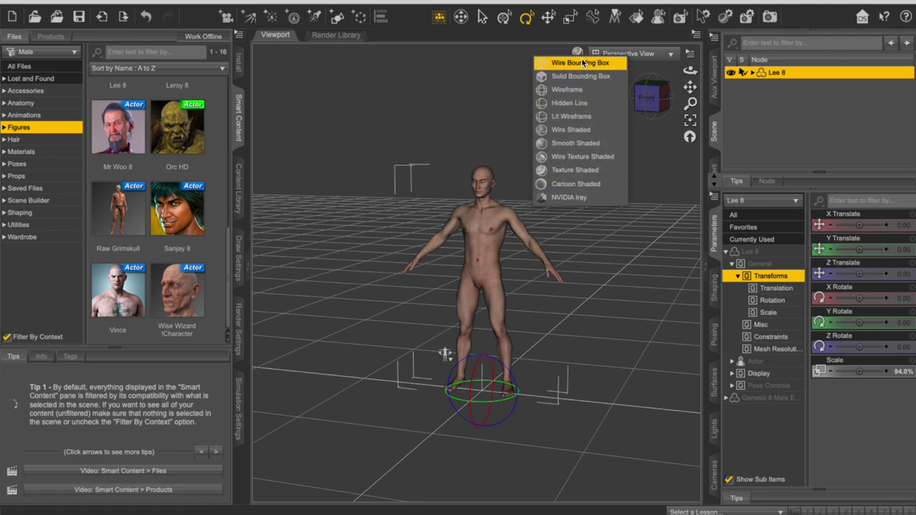
{"action": "left_click", "coordinate": [569, 144]}
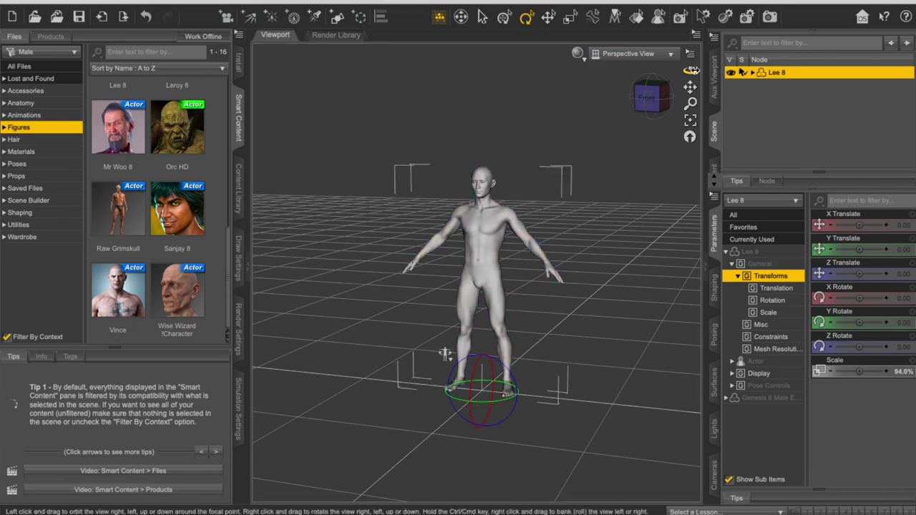
{"action": "left_click_drag", "start_coordinate": [690, 70], "coordinate": [669, 72]}
- Preview Lee 8 in Texture Shaded, then NVIDIA Iray, then return to Smooth Shaded
{"action": "left_click", "coordinate": [577, 55]}
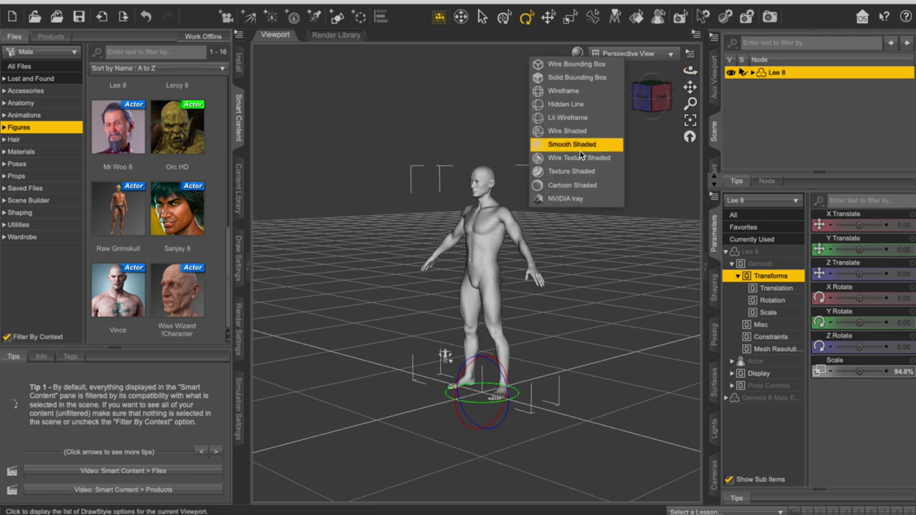
{"action": "left_click", "coordinate": [569, 172]}
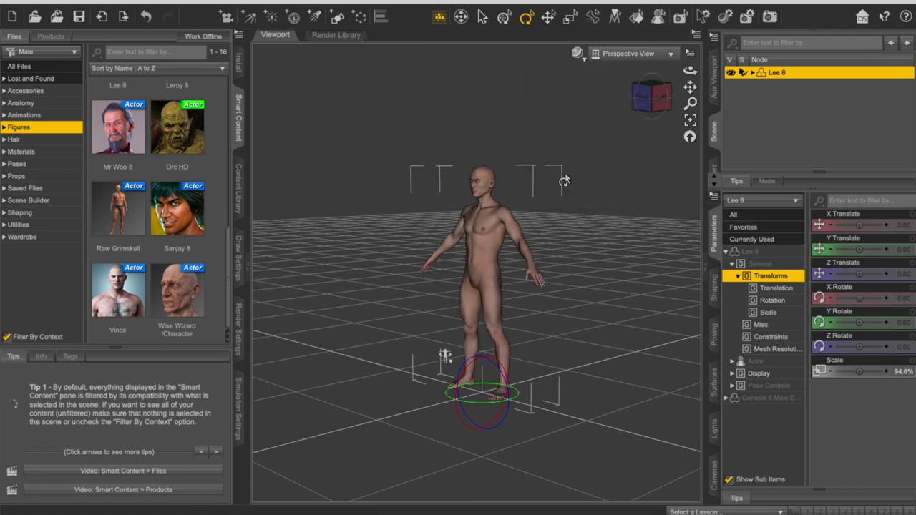
{"action": "left_click", "coordinate": [690, 54]}
{"action": "left_click", "coordinate": [535, 103]}
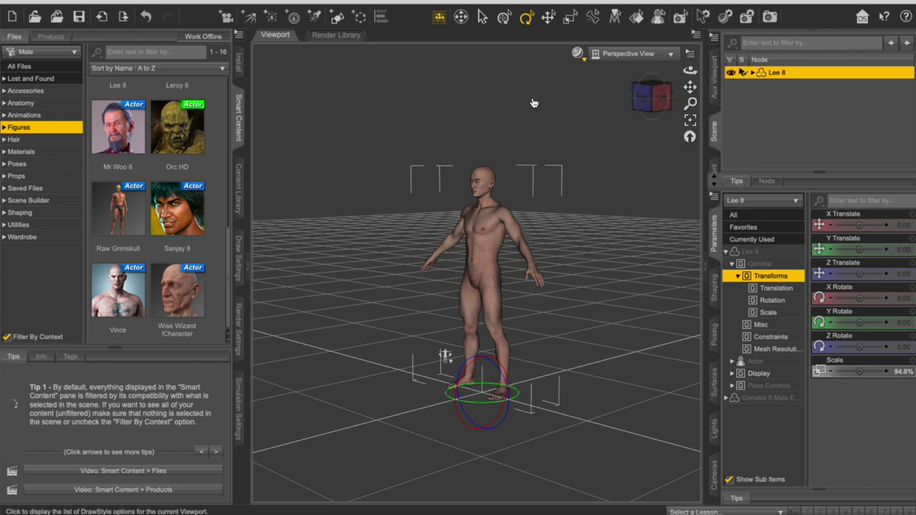
{"action": "left_click", "coordinate": [577, 56]}
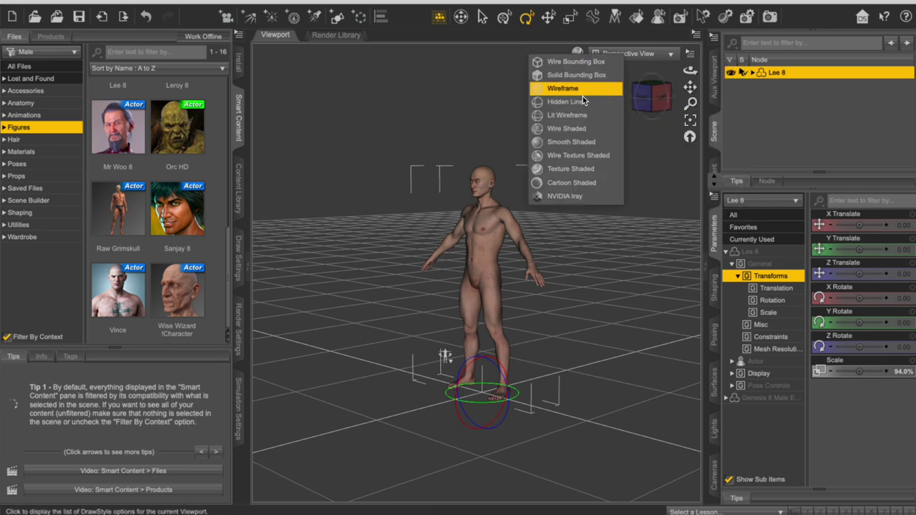
{"action": "left_click", "coordinate": [578, 200]}
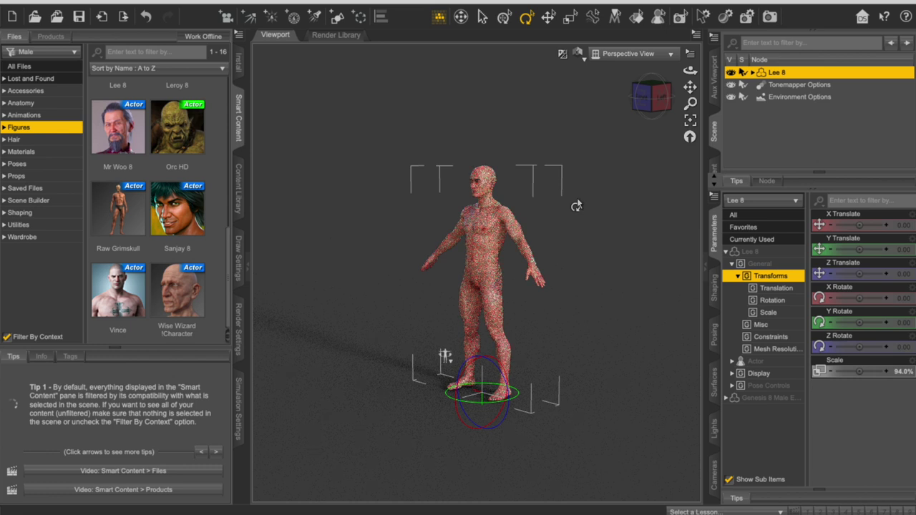
{"action": "left_click", "coordinate": [657, 95]}
{"action": "left_click", "coordinate": [579, 54]}
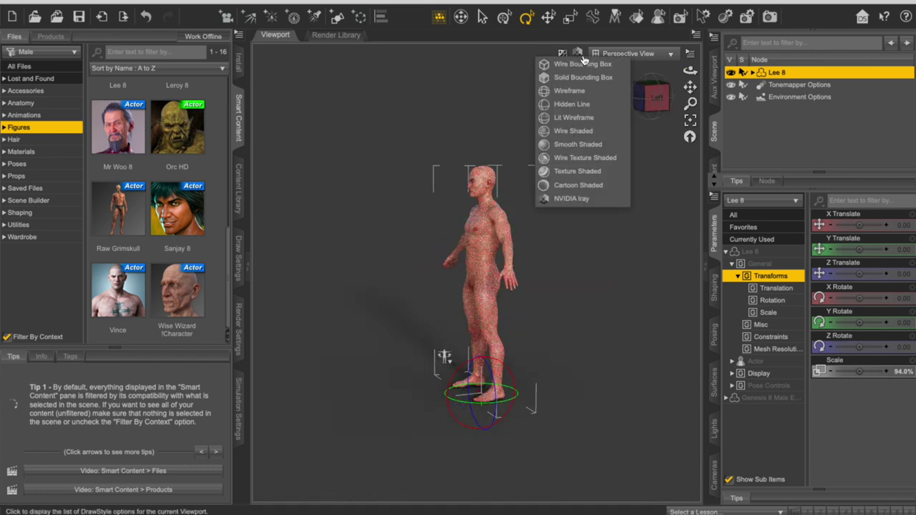
{"action": "left_click", "coordinate": [573, 148]}
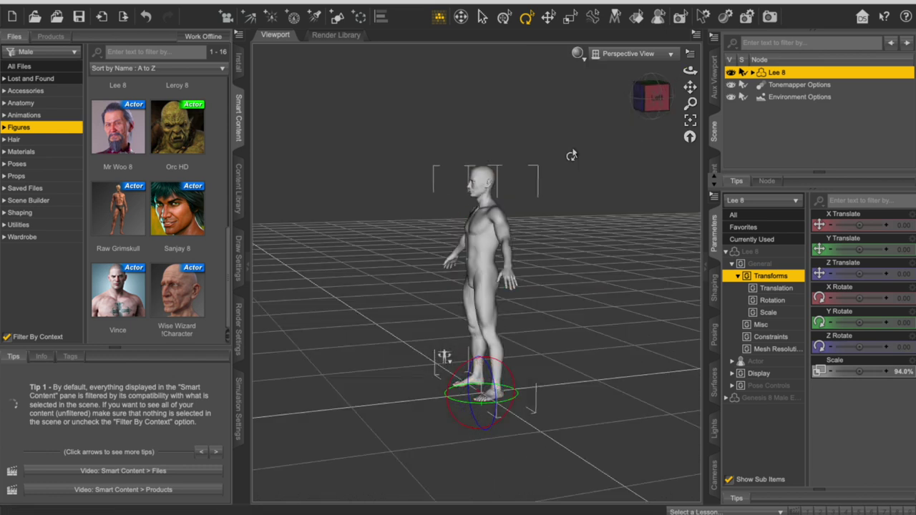
{"action": "left_click_drag", "start_coordinate": [689, 70], "coordinate": [715, 72]}
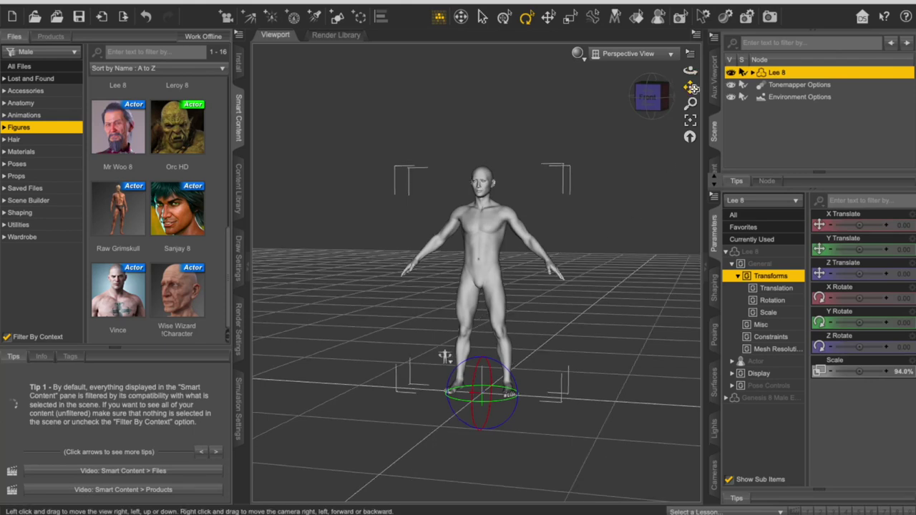
{"action": "left_click_drag", "start_coordinate": [445, 357], "coordinate": [452, 336]}
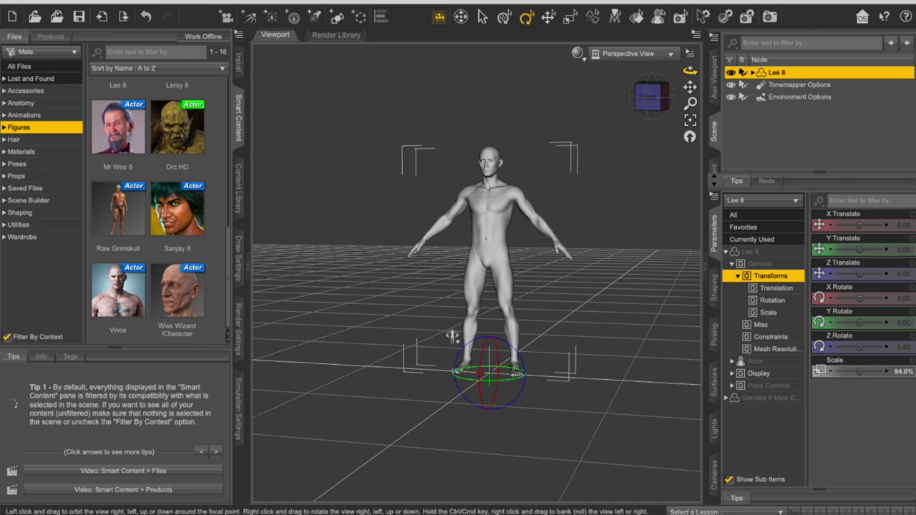
{"action": "mouse_move", "coordinate": [452, 336]}
{"action": "left_mouse_down"}
{"action": "mouse_move", "coordinate": [439, 333]}
{"action": "mouse_move", "coordinate": [450, 337]}
{"action": "left_mouse_up"}
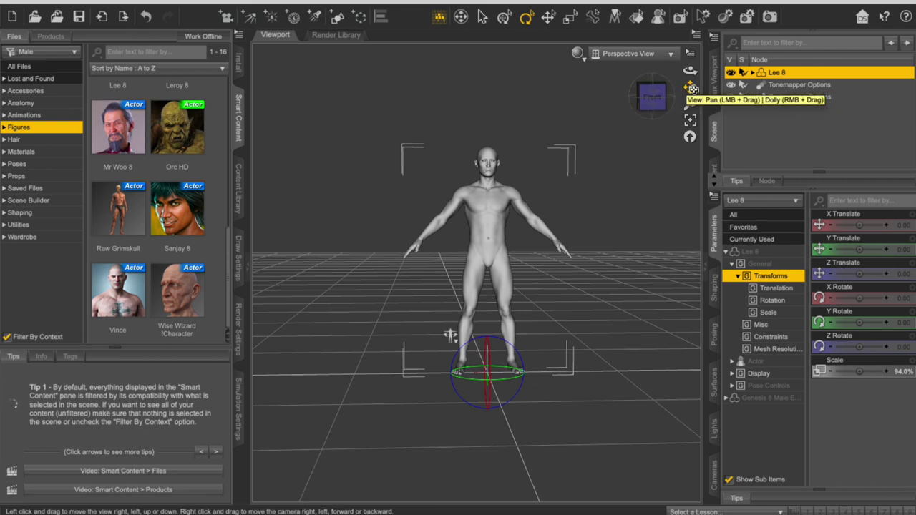
{"action": "mouse_move", "coordinate": [692, 89]}
{"action": "left_mouse_down"}
{"action": "mouse_move", "coordinate": [719, 88]}
{"action": "mouse_move", "coordinate": [701, 84]}
{"action": "left_mouse_up"}
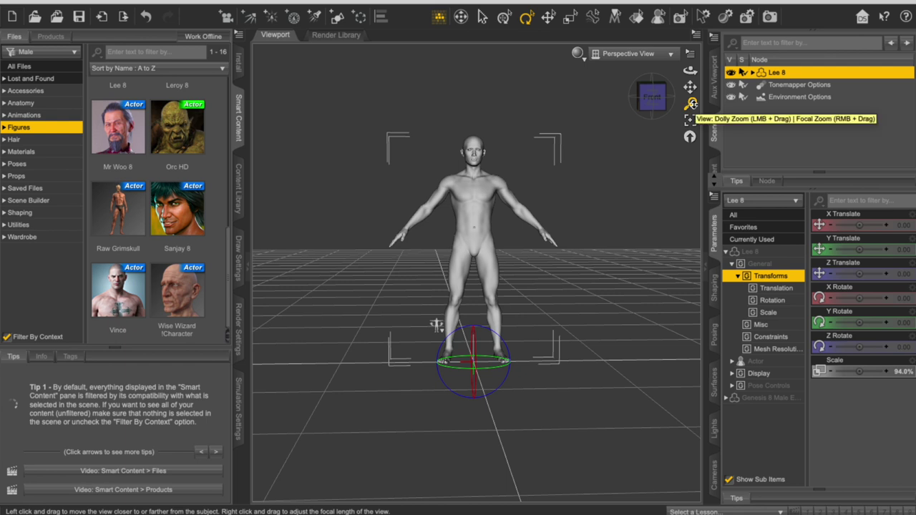
{"action": "left_click_drag", "start_coordinate": [691, 103], "coordinate": [691, 93]}
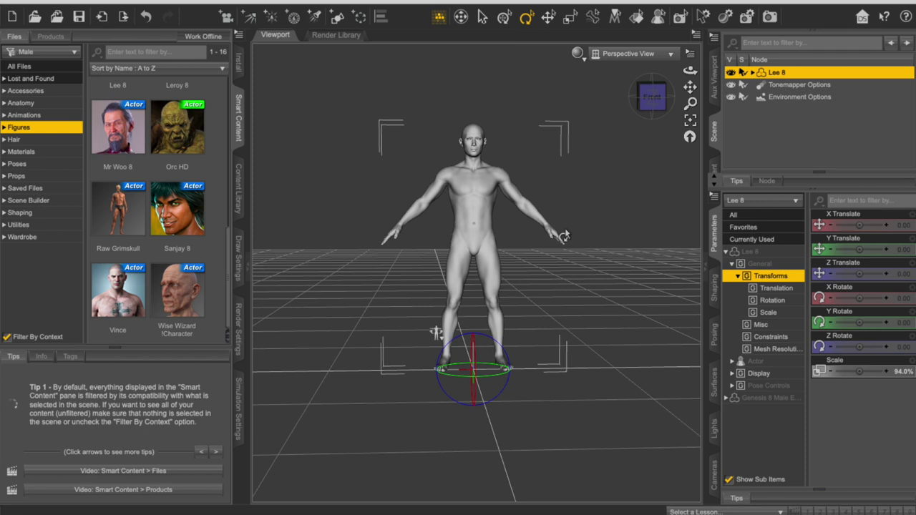
{"action": "scroll", "coordinate": [565, 236], "scroll_direction": "up", "scroll_amount": 5}
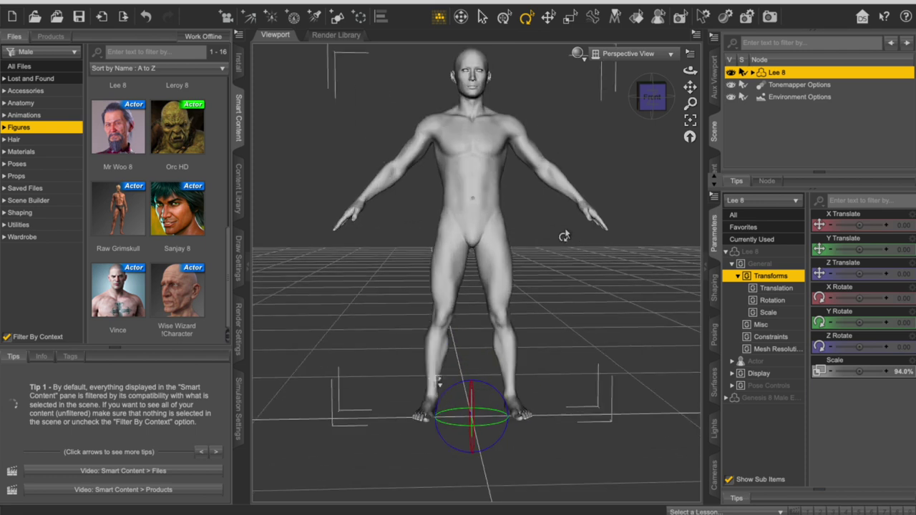
{"action": "scroll", "coordinate": [564, 236], "scroll_direction": "down", "scroll_amount": 4}
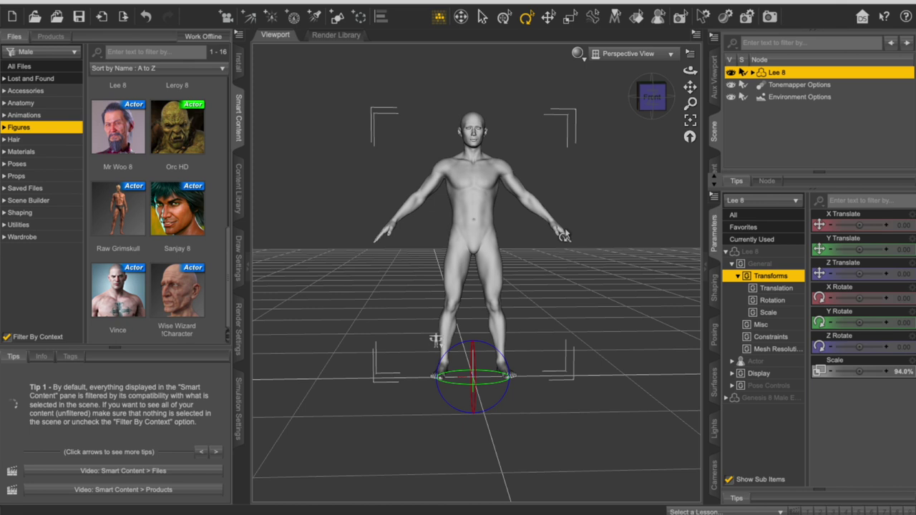
{"action": "scroll", "coordinate": [564, 236], "scroll_direction": "down", "scroll_amount": 4}
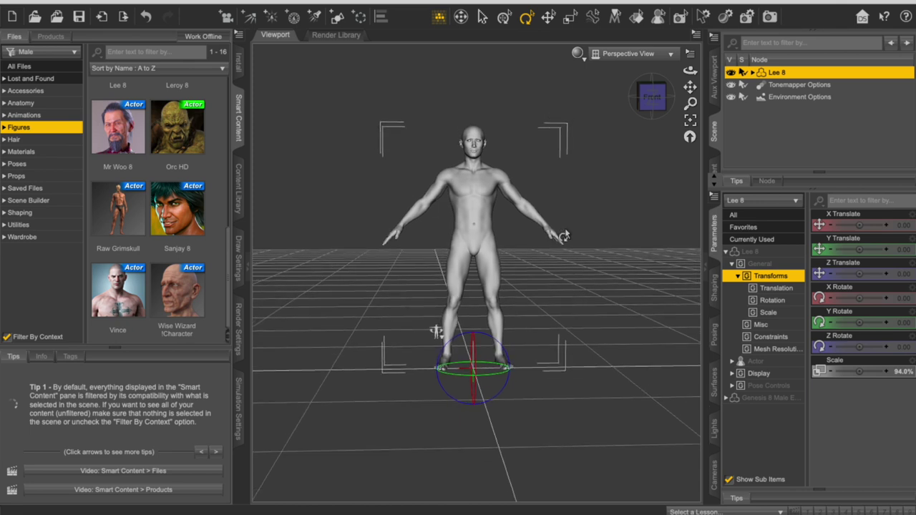
{"action": "mouse_move", "coordinate": [690, 71]}
{"action": "left_mouse_down"}
{"action": "mouse_move", "coordinate": [672, 72]}
{"action": "mouse_move", "coordinate": [685, 71]}
{"action": "left_mouse_up"}
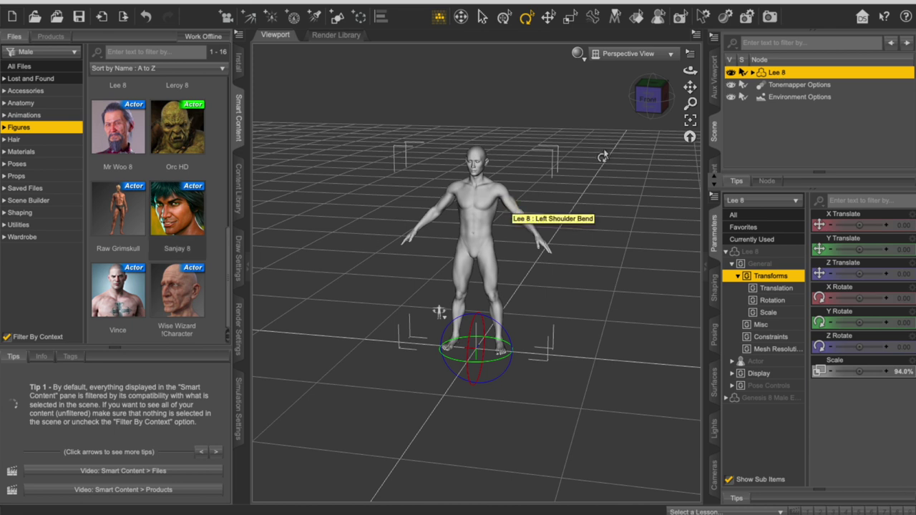
- Dress Lee 8 in Shogun Preset - Training Outfit from the Wardrobe category
{"action": "left_click", "coordinate": [20, 239]}
{"action": "scroll", "coordinate": [153, 223], "scroll_direction": "up", "scroll_amount": 5}
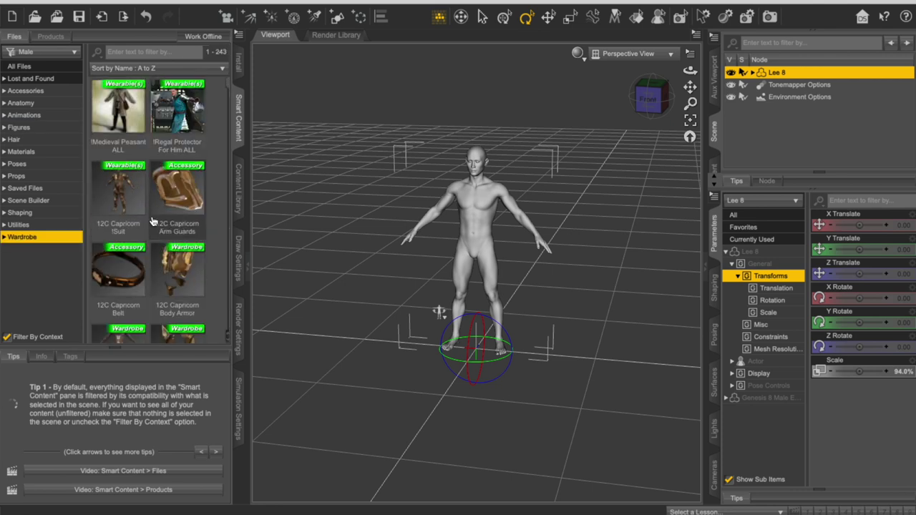
{"action": "scroll", "coordinate": [152, 222], "scroll_direction": "down", "scroll_amount": 10}
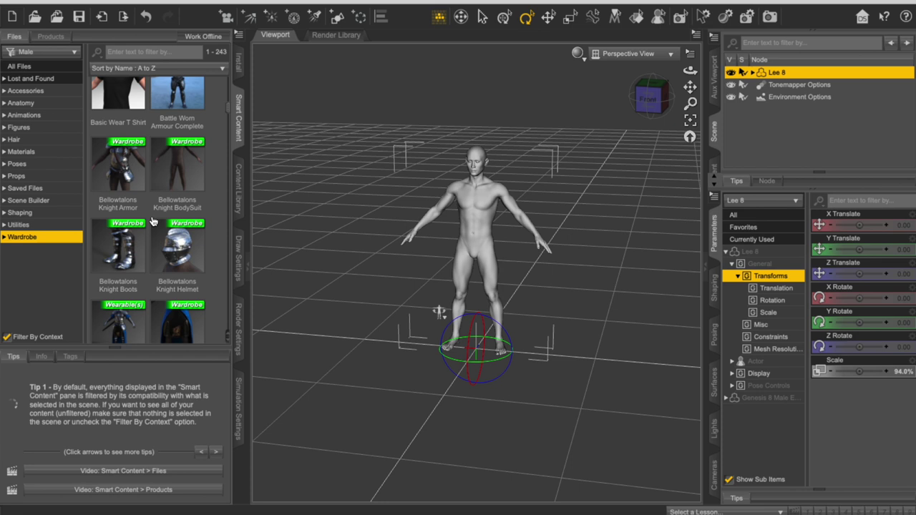
{"action": "scroll", "coordinate": [153, 223], "scroll_direction": "down", "scroll_amount": 15}
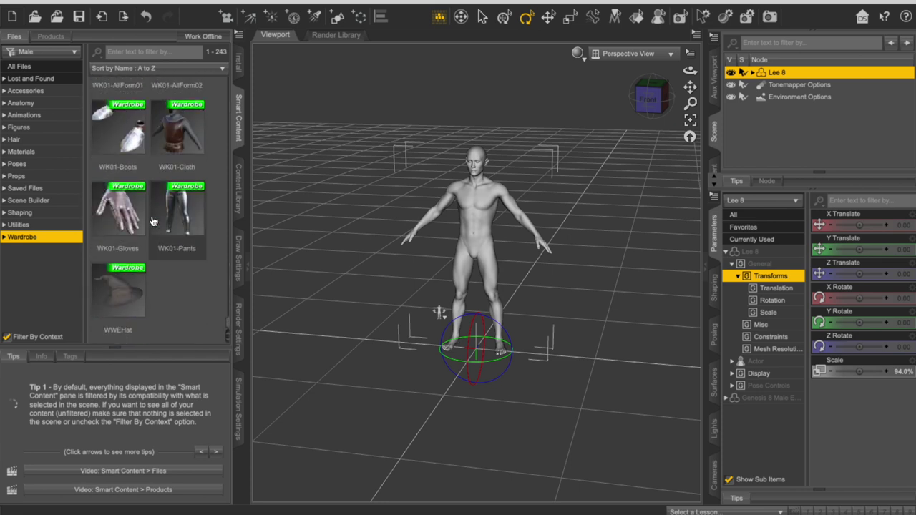
{"action": "scroll", "coordinate": [152, 223], "scroll_direction": "up", "scroll_amount": 10}
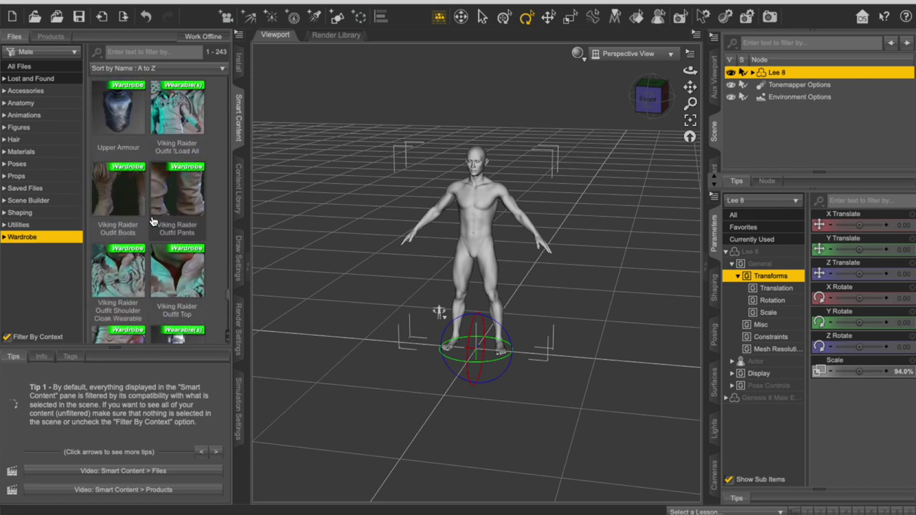
{"action": "scroll", "coordinate": [153, 223], "scroll_direction": "up", "scroll_amount": 5}
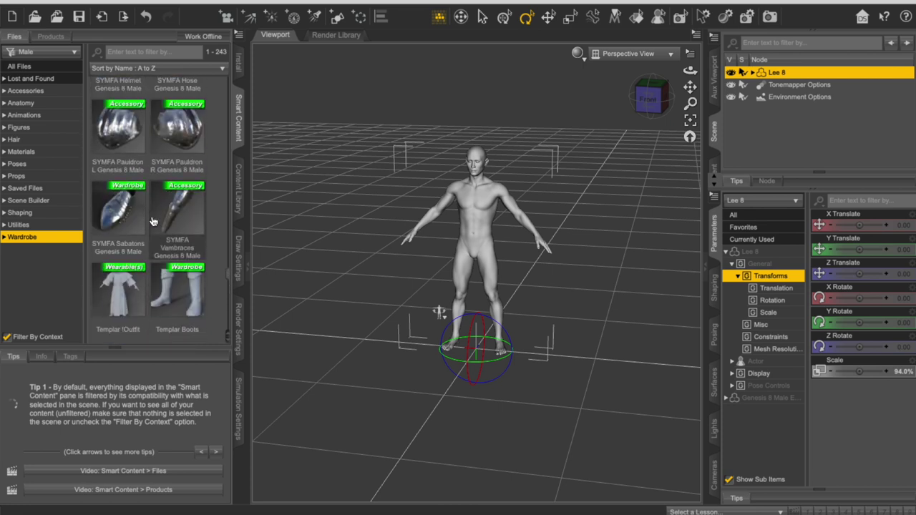
{"action": "scroll", "coordinate": [153, 223], "scroll_direction": "up", "scroll_amount": 5}
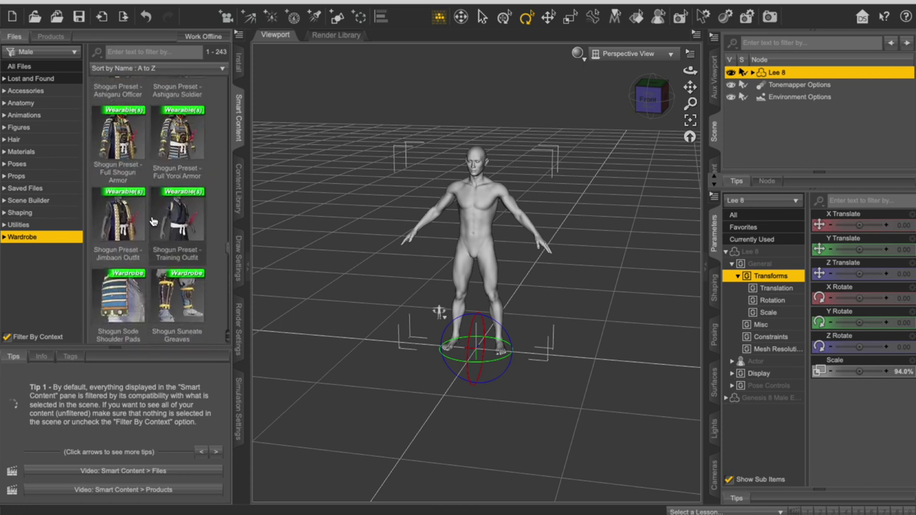
{"action": "double_click", "coordinate": [179, 226]}
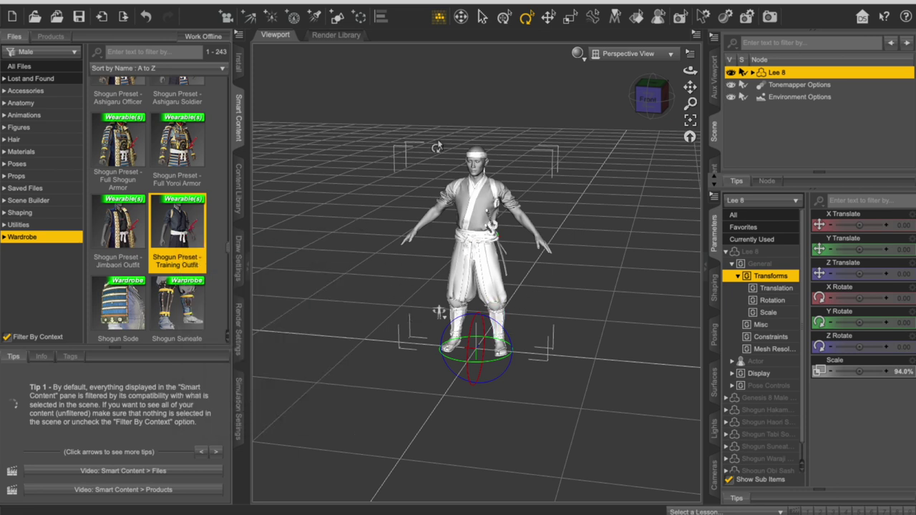
{"action": "mouse_move", "coordinate": [689, 70]}
{"action": "left_mouse_down"}
{"action": "mouse_move", "coordinate": [665, 71]}
{"action": "mouse_move", "coordinate": [690, 70]}
{"action": "mouse_move", "coordinate": [680, 75]}
{"action": "left_mouse_up"}
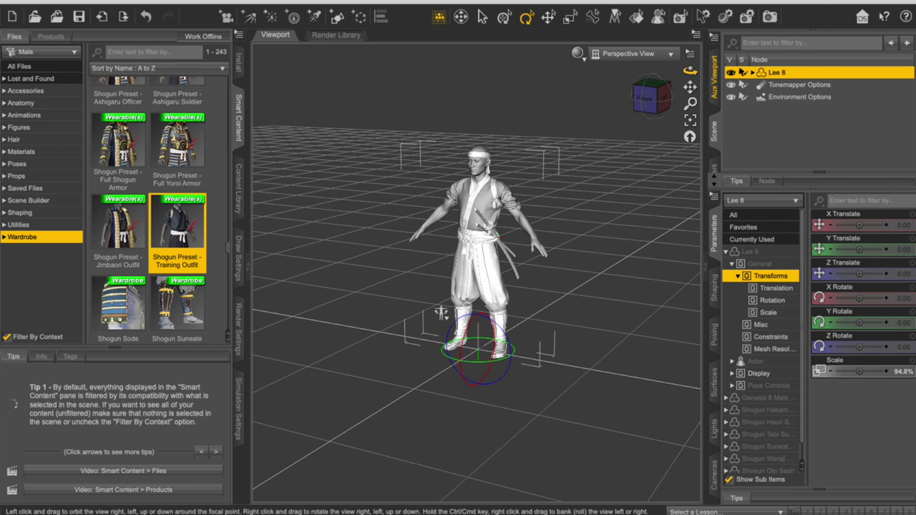
- List Lee 8's outfit pieces, toggle the Haori Shirt's visibility, and switch to Texture Shaded
{"action": "left_click", "coordinate": [752, 73]}
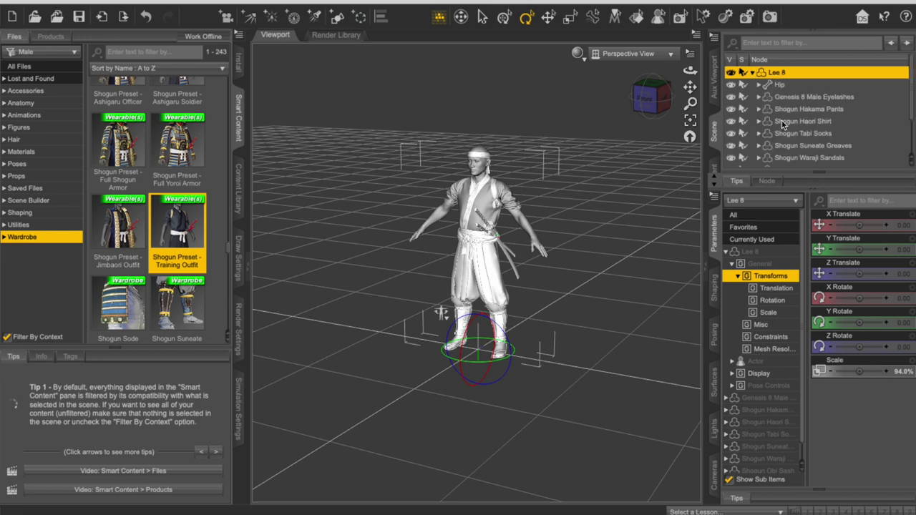
{"action": "scroll", "coordinate": [782, 123], "scroll_direction": "down", "scroll_amount": 2}
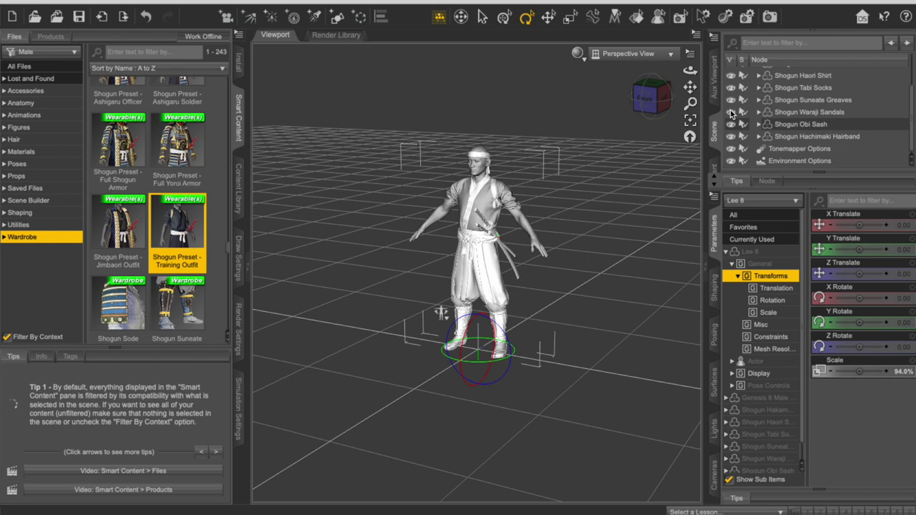
{"action": "left_click", "coordinate": [730, 76]}
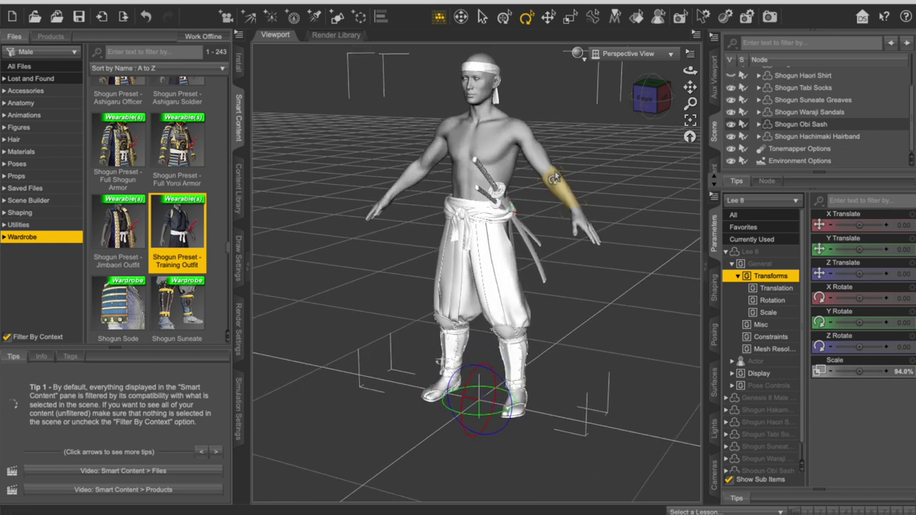
{"action": "left_click", "coordinate": [730, 76]}
{"action": "left_click", "coordinate": [576, 53]}
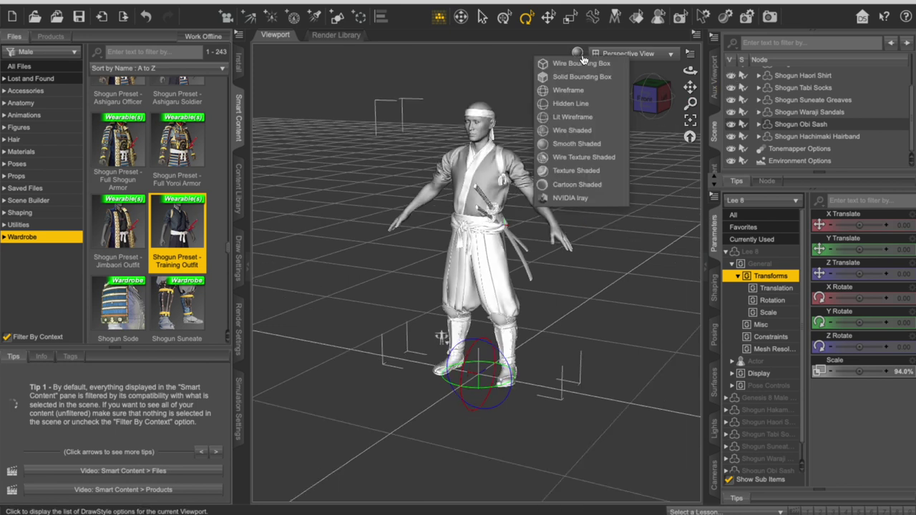
{"action": "left_click", "coordinate": [571, 171]}
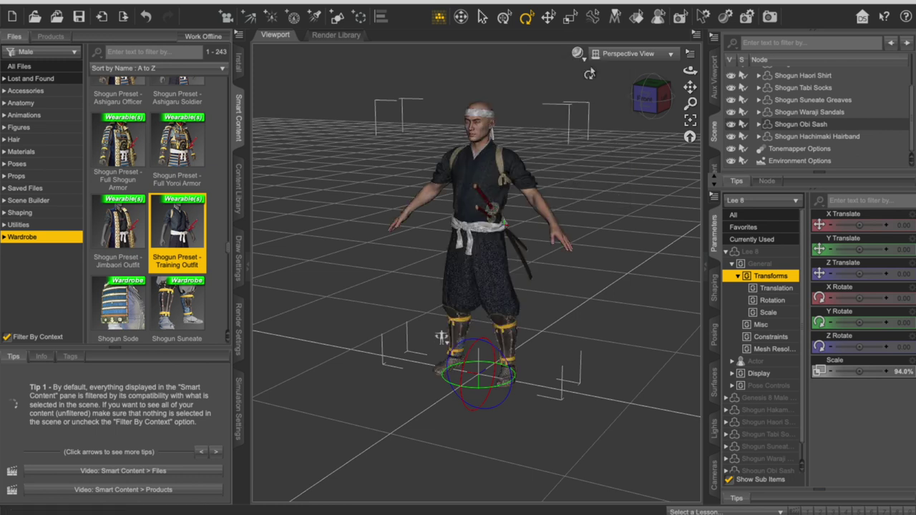
{"action": "scroll", "coordinate": [579, 138], "scroll_direction": "up", "scroll_amount": 3}
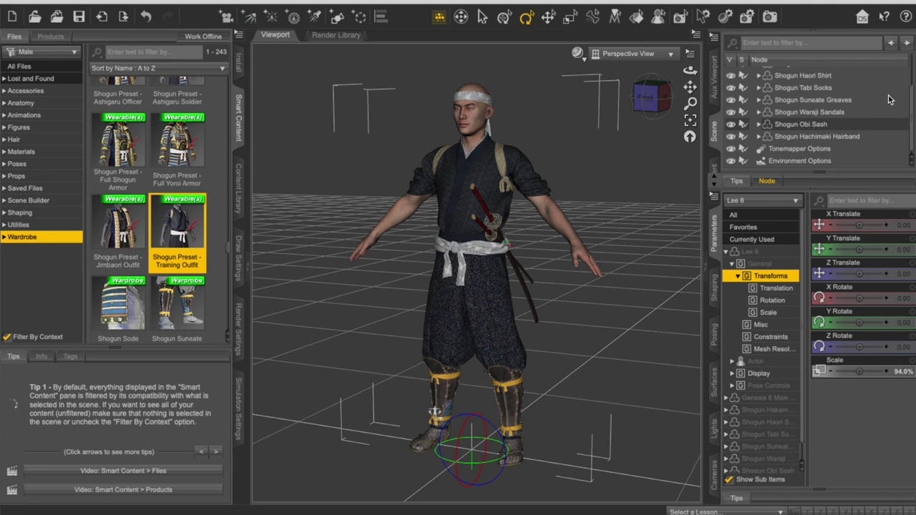
- Try Gold, Green Silver and Red and Gold on the Haori Shirt, settling on Full Red
{"action": "left_click", "coordinate": [799, 75]}
{"action": "left_click", "coordinate": [730, 76]}
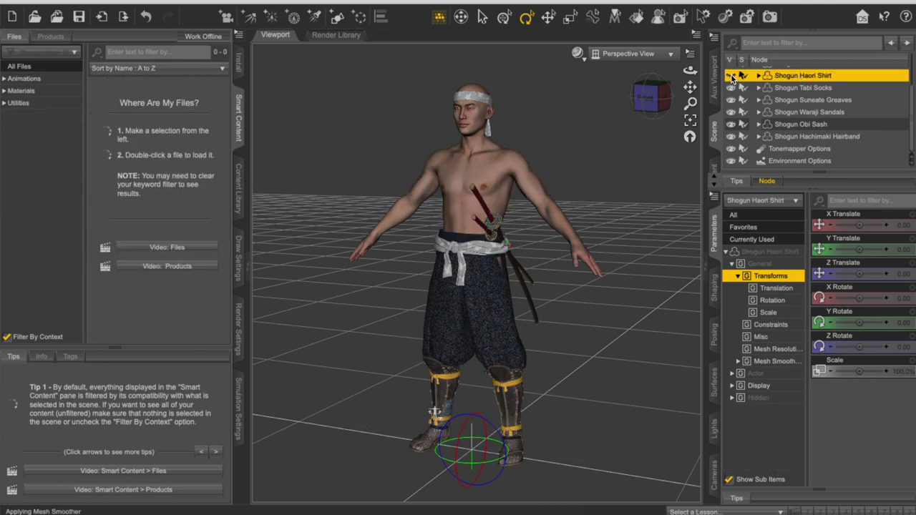
{"action": "left_click", "coordinate": [731, 76]}
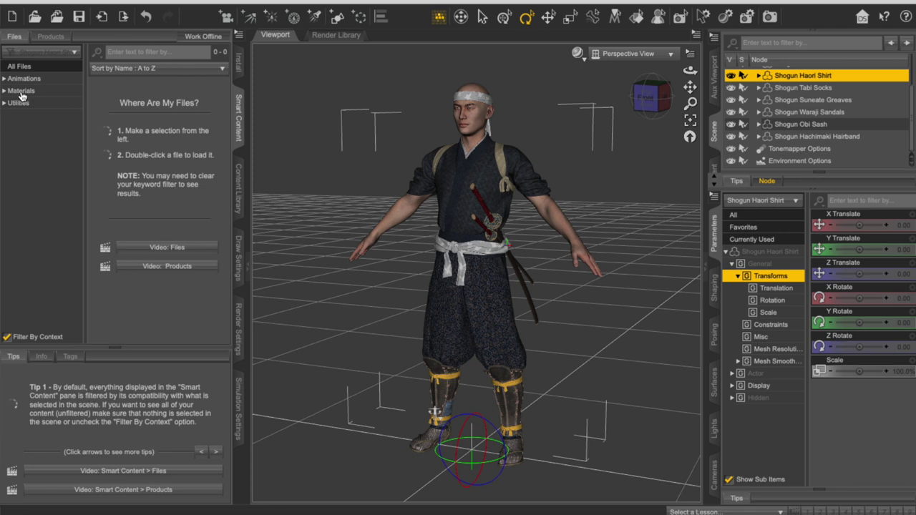
{"action": "left_click", "coordinate": [20, 92]}
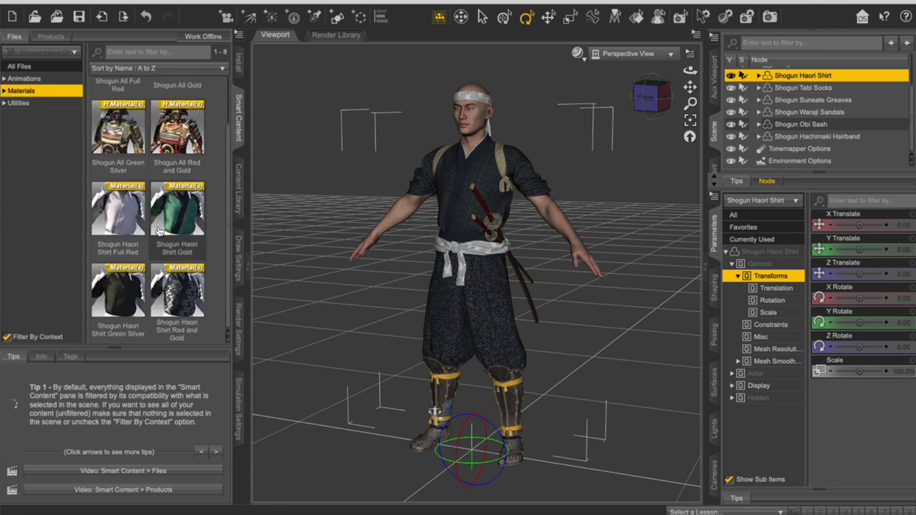
{"action": "double_click", "coordinate": [187, 224]}
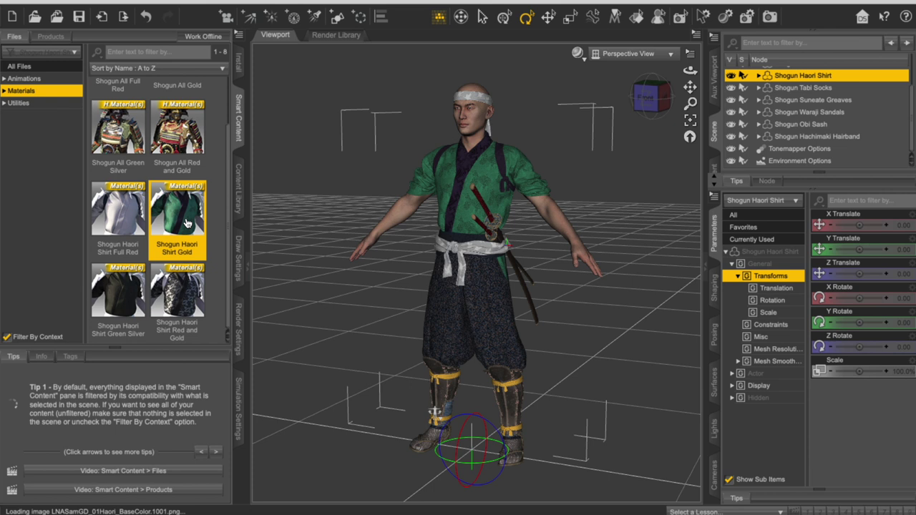
{"action": "double_click", "coordinate": [130, 292]}
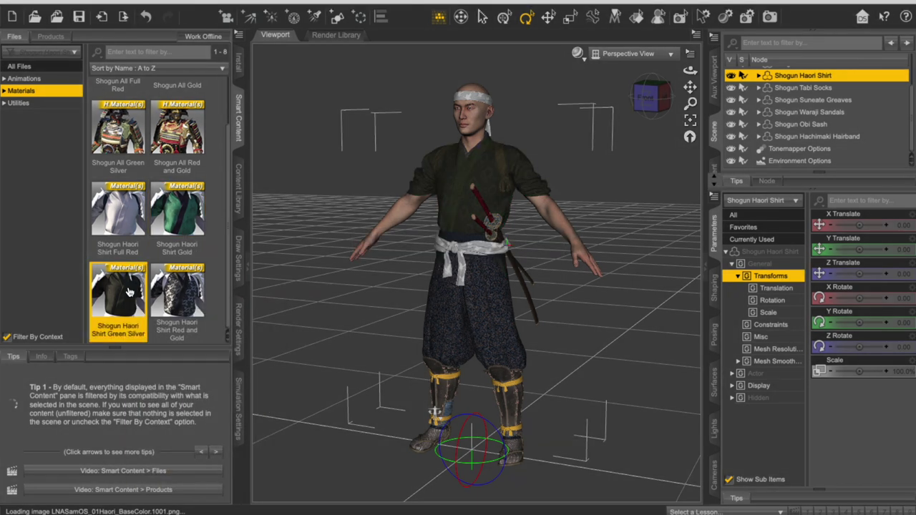
{"action": "double_click", "coordinate": [177, 227]}
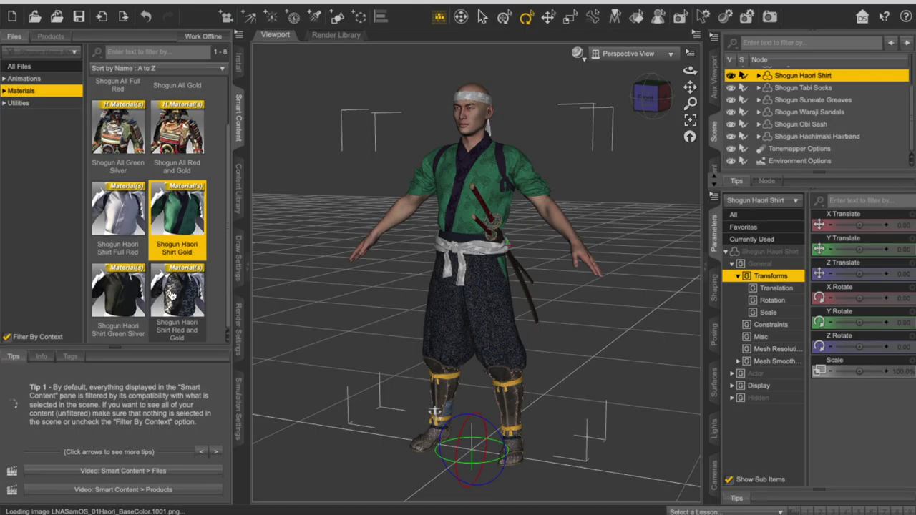
{"action": "double_click", "coordinate": [170, 295]}
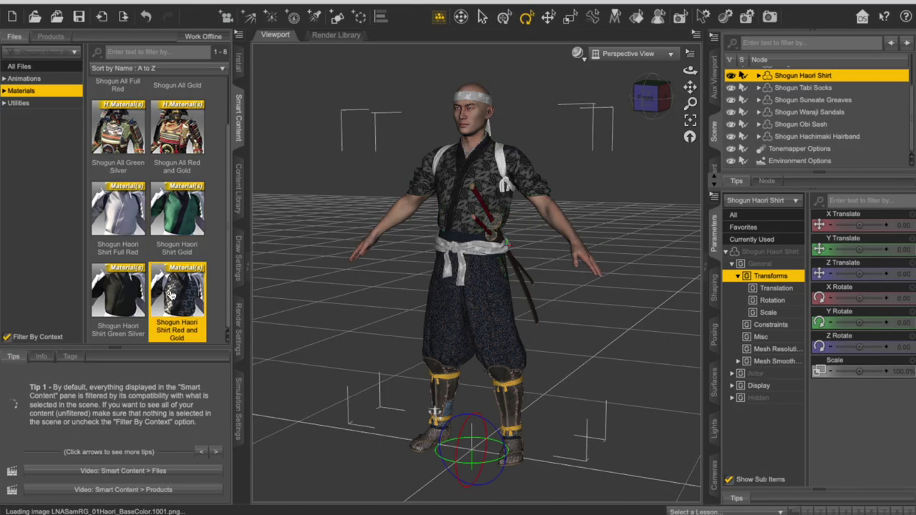
{"action": "double_click", "coordinate": [119, 216]}
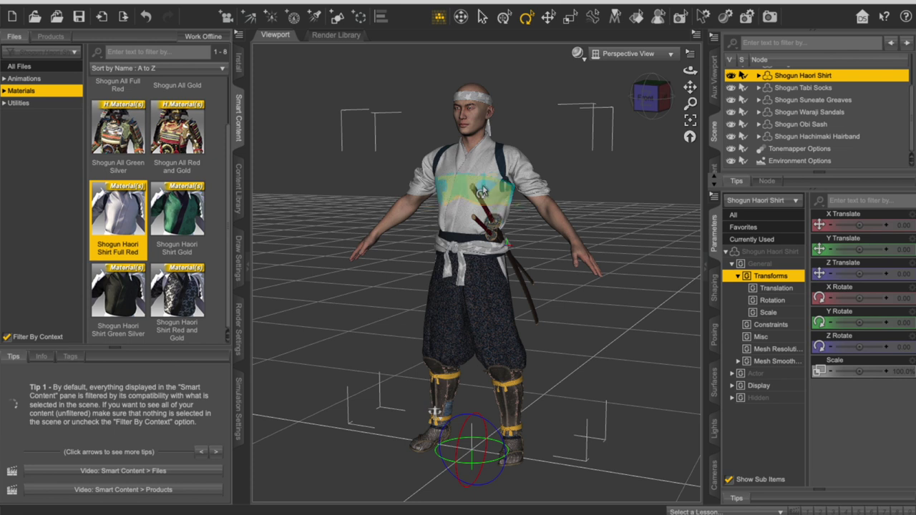
- Apply Gold to the Hakama Pants and Red and Gold to the Suneate Greaves
{"action": "left_click", "coordinate": [828, 100]}
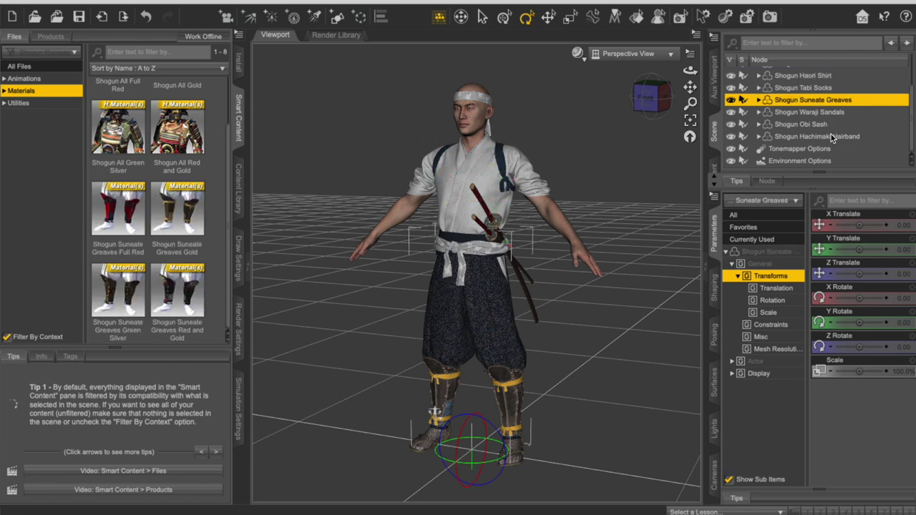
{"action": "scroll", "coordinate": [832, 105], "scroll_direction": "up", "scroll_amount": 2}
{"action": "left_click", "coordinate": [808, 89]}
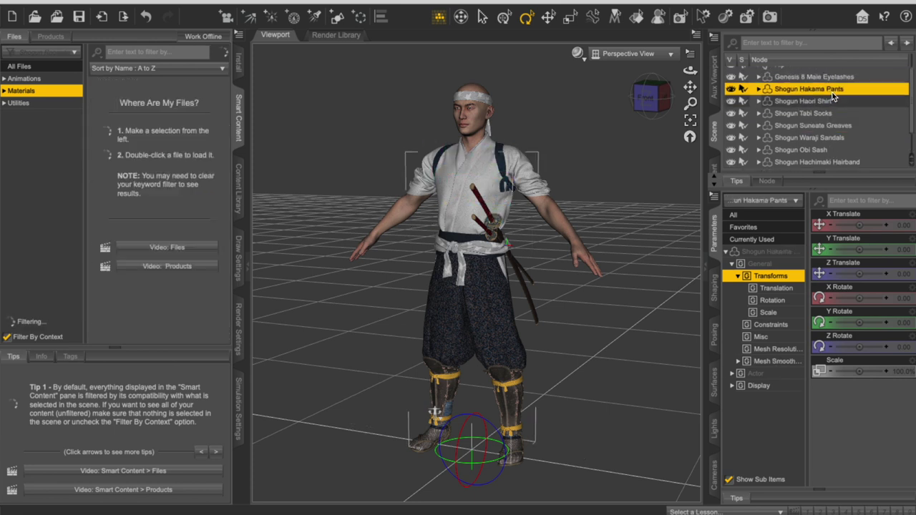
{"action": "double_click", "coordinate": [198, 223]}
{"action": "left_click", "coordinate": [821, 103]}
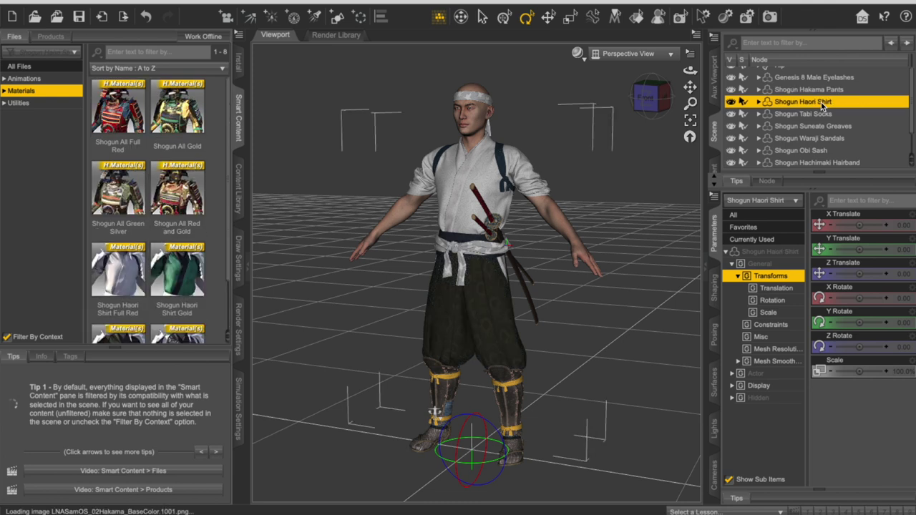
{"action": "left_click", "coordinate": [828, 126]}
{"action": "double_click", "coordinate": [179, 281]}
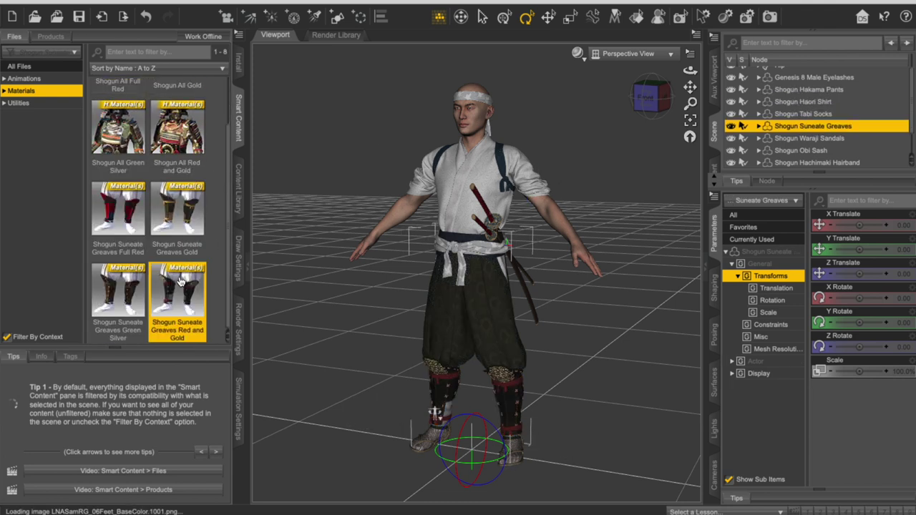
- Apply the Red and Gold material to the Tabi Socks
{"action": "left_click", "coordinate": [821, 139]}
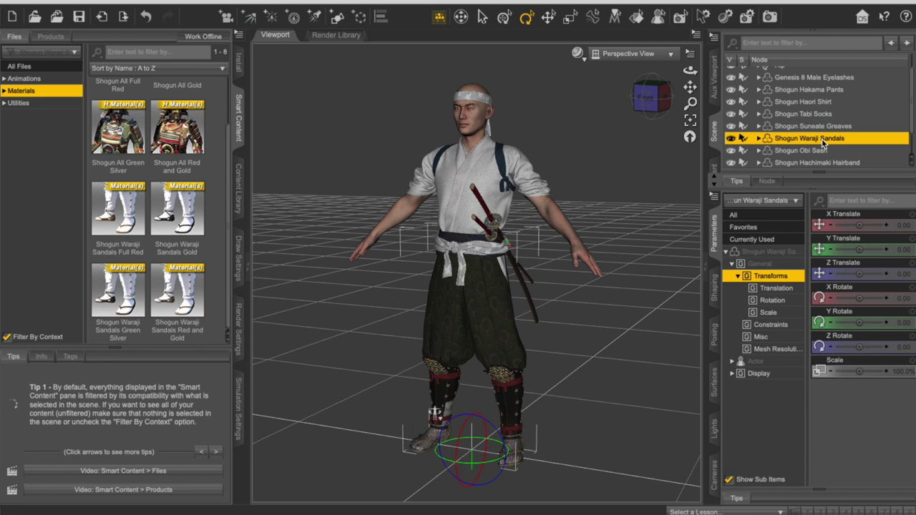
{"action": "left_click", "coordinate": [802, 114]}
{"action": "left_click", "coordinate": [188, 295]}
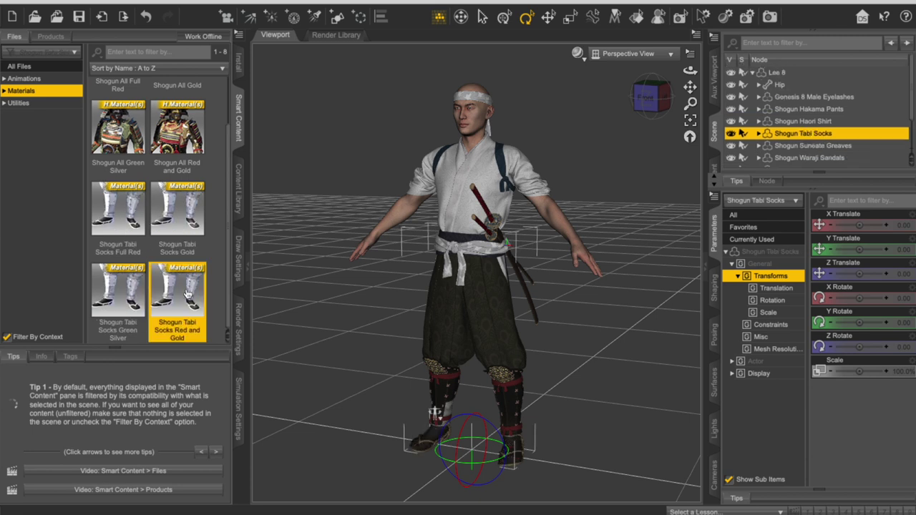
{"action": "left_click", "coordinate": [803, 121]}
{"action": "left_click_drag", "start_coordinate": [690, 70], "coordinate": [672, 71]}
- Frame Lee 8 in a higher three-quarter view and reselect the figure
{"action": "left_click", "coordinate": [540, 309]}
{"action": "mouse_move", "coordinate": [443, 358]}
{"action": "left_mouse_down"}
{"action": "mouse_move", "coordinate": [434, 360]}
{"action": "mouse_move", "coordinate": [439, 351]}
{"action": "left_mouse_up"}
{"action": "key", "text": "ctrl+f"}
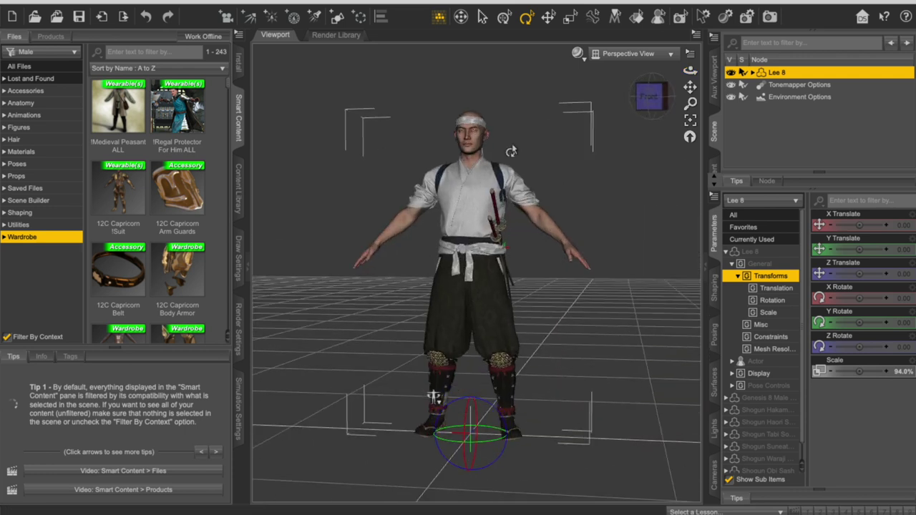
{"action": "left_click_drag", "start_coordinate": [690, 72], "coordinate": [563, 125]}
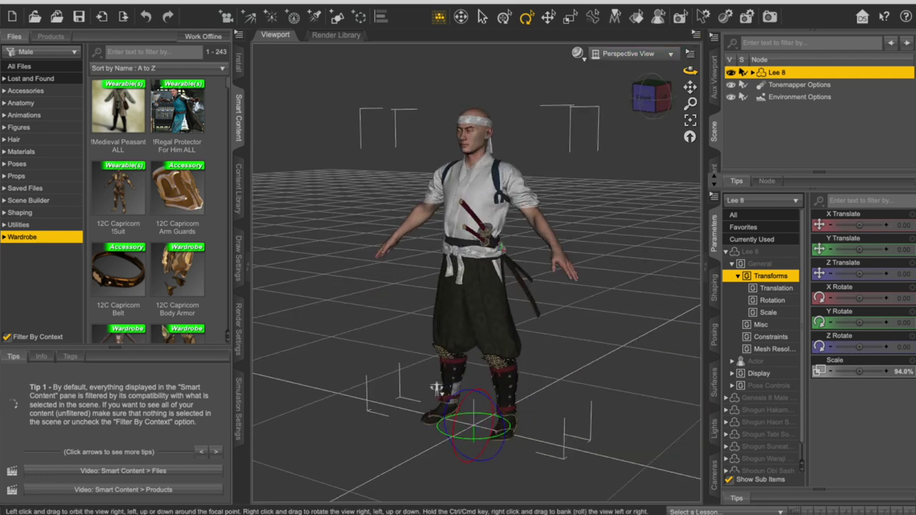
{"action": "left_click", "coordinate": [548, 126]}
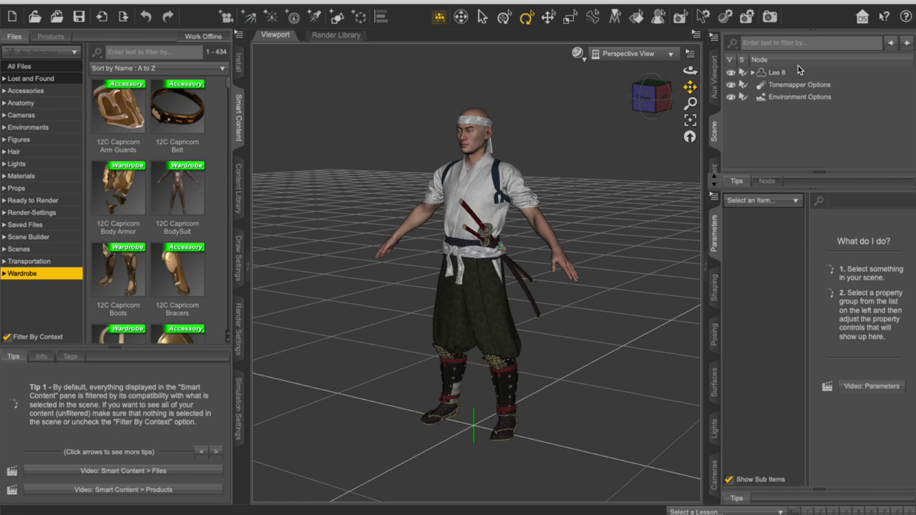
{"action": "left_click", "coordinate": [777, 73]}
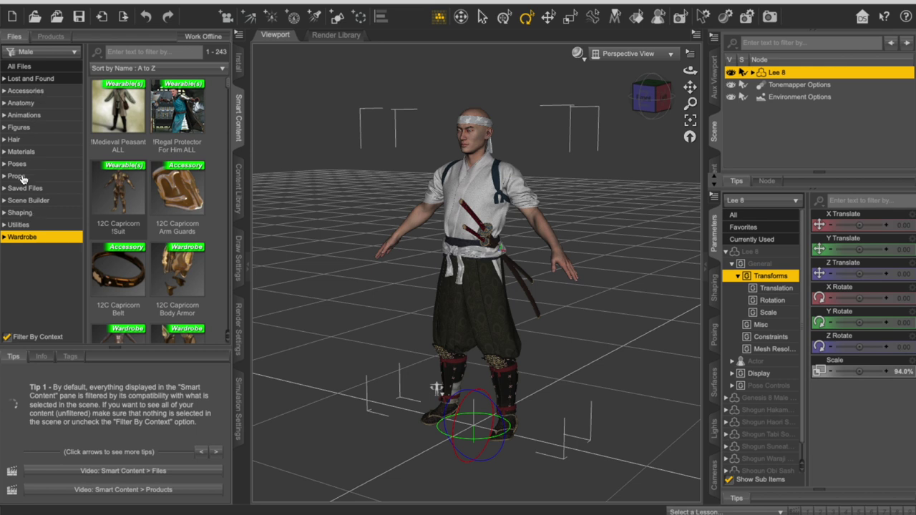
- List the Props category and scroll down to the Shogun Wearable katana and wakizashi presets
{"action": "left_click", "coordinate": [17, 176]}
{"action": "scroll", "coordinate": [149, 203], "scroll_direction": "down", "scroll_amount": 5}
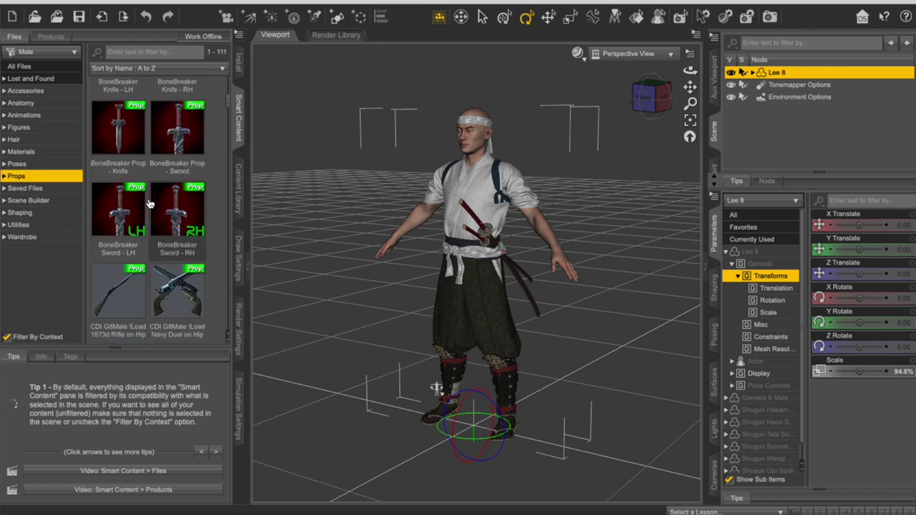
{"action": "scroll", "coordinate": [149, 203], "scroll_direction": "down", "scroll_amount": 10}
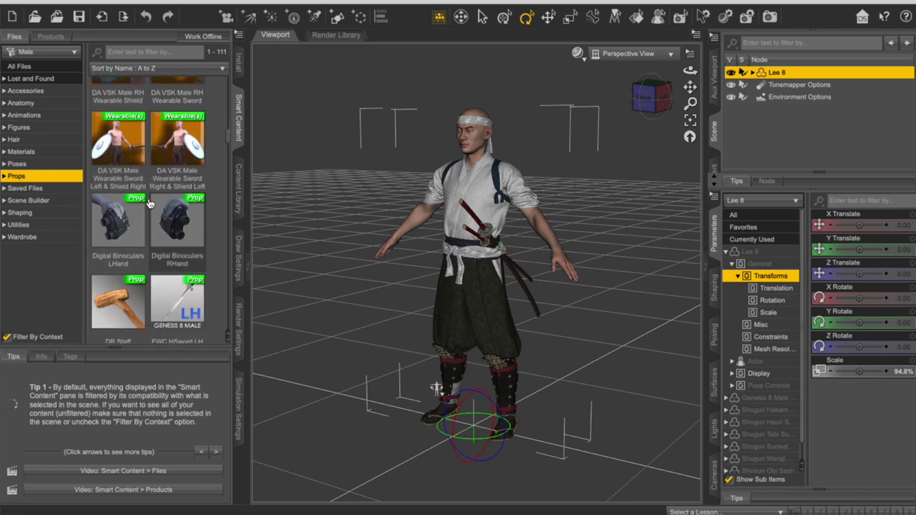
{"action": "scroll", "coordinate": [149, 203], "scroll_direction": "down", "scroll_amount": 10}
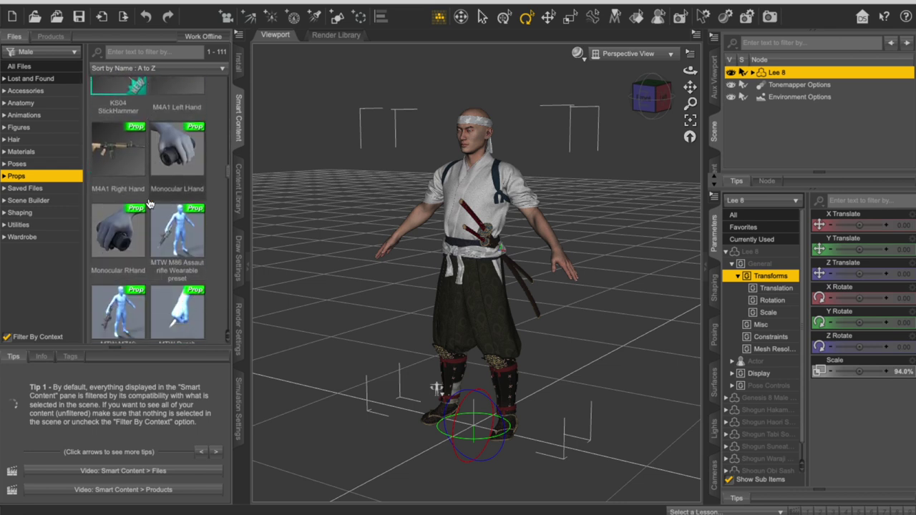
{"action": "scroll", "coordinate": [149, 203], "scroll_direction": "down", "scroll_amount": 10}
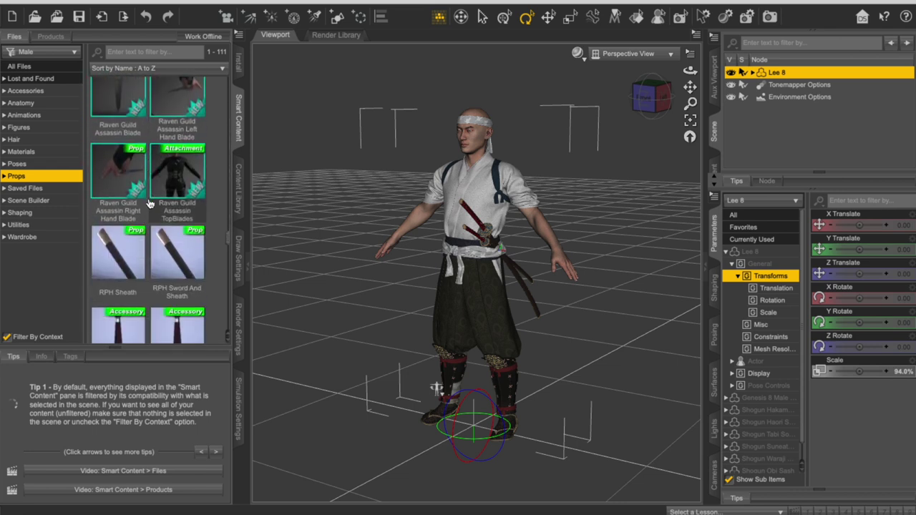
{"action": "scroll", "coordinate": [149, 203], "scroll_direction": "down", "scroll_amount": 5}
{"action": "mouse_move", "coordinate": [192, 178]}
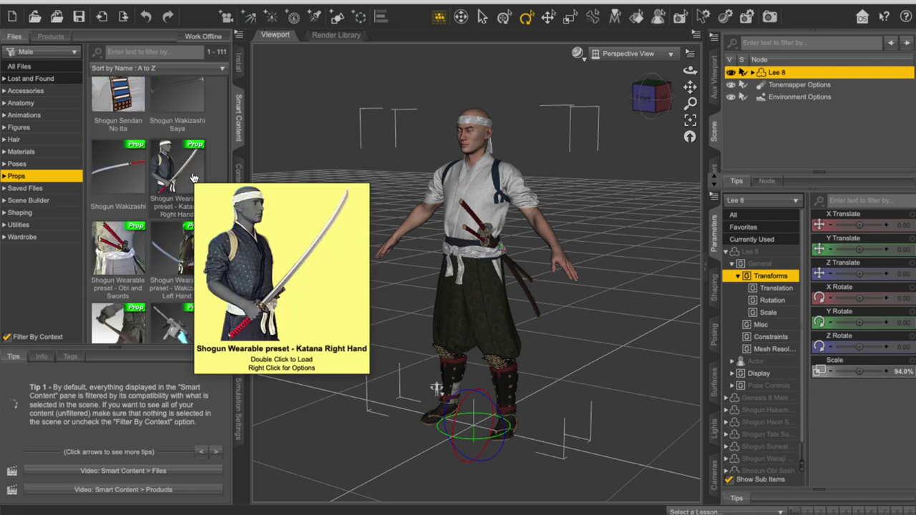
{"action": "scroll", "coordinate": [181, 140], "scroll_direction": "down", "scroll_amount": 2}
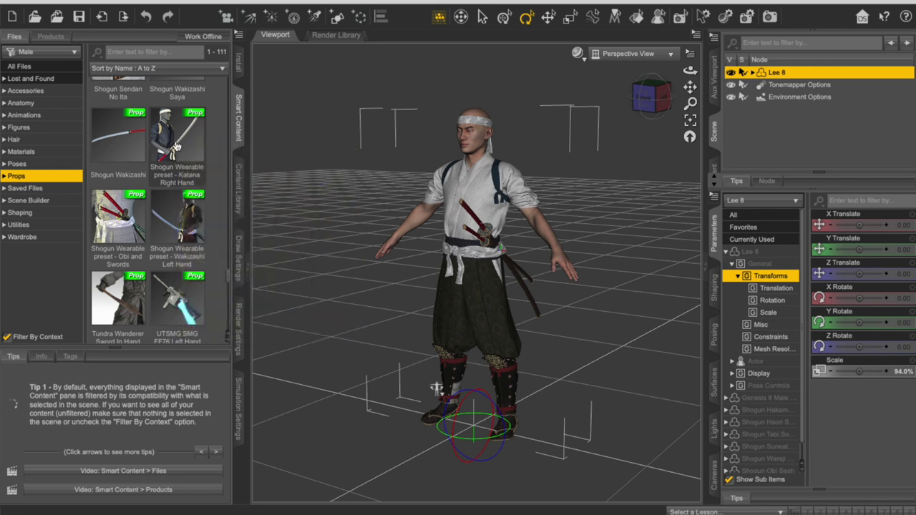
{"action": "mouse_move", "coordinate": [176, 147]}
{"action": "mouse_move", "coordinate": [174, 211]}
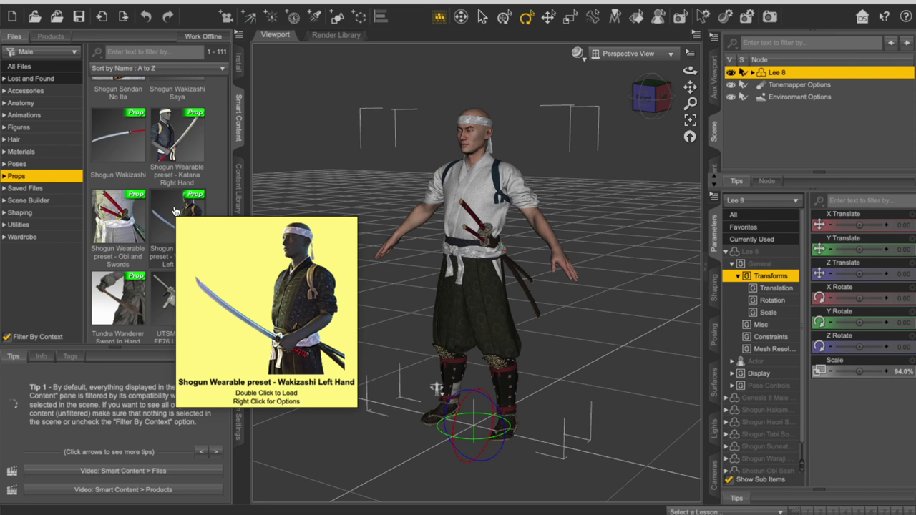
- Put the Shogun katana in Lee 8's right hand and hide the sheathed katana
{"action": "double_click", "coordinate": [184, 143]}
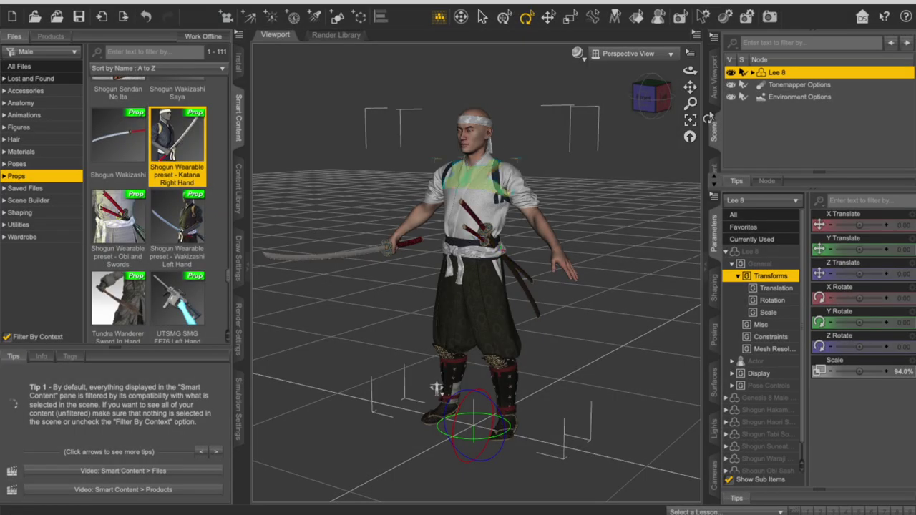
{"action": "left_click_drag", "start_coordinate": [515, 204], "coordinate": [455, 203], "text": "alt"}
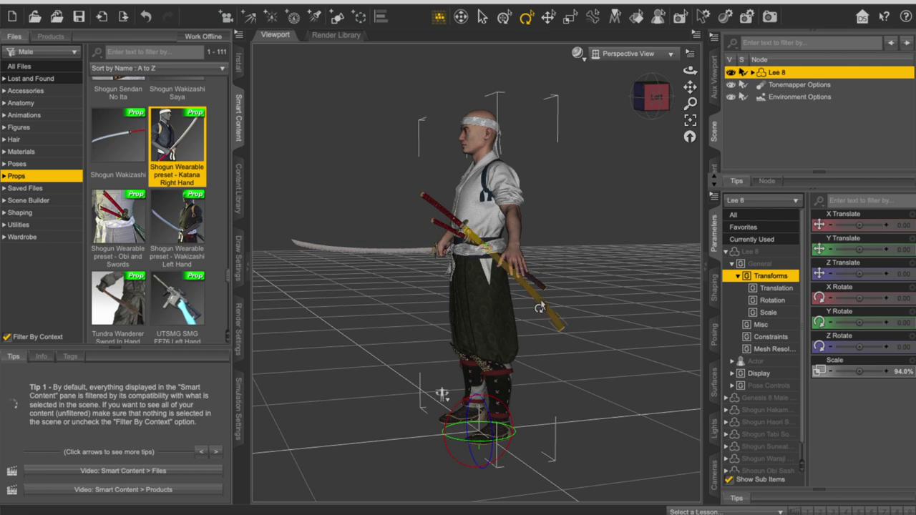
{"action": "left_click", "coordinate": [428, 206]}
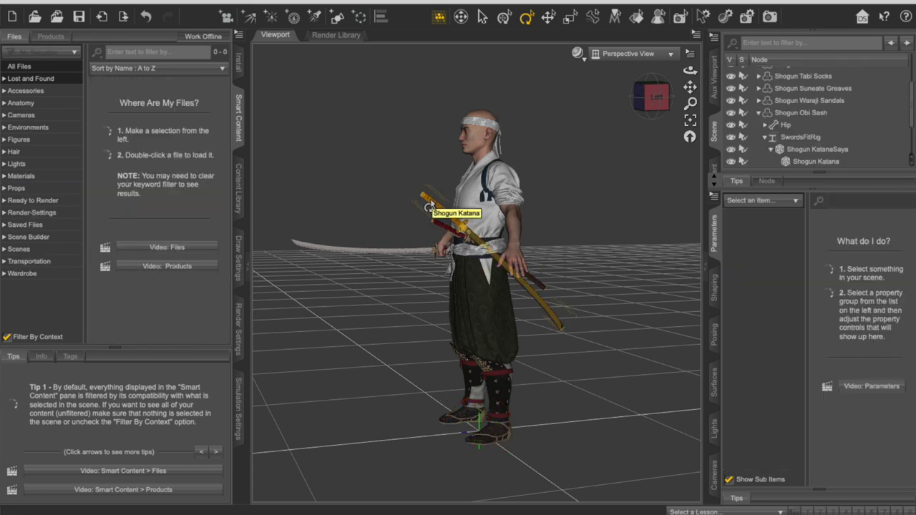
{"action": "left_click", "coordinate": [429, 207]}
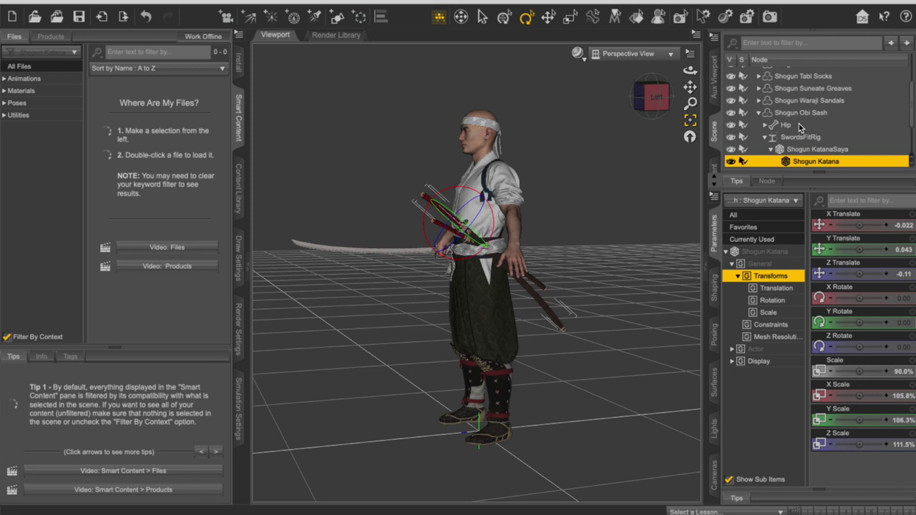
{"action": "scroll", "coordinate": [799, 124], "scroll_direction": "down", "scroll_amount": 1}
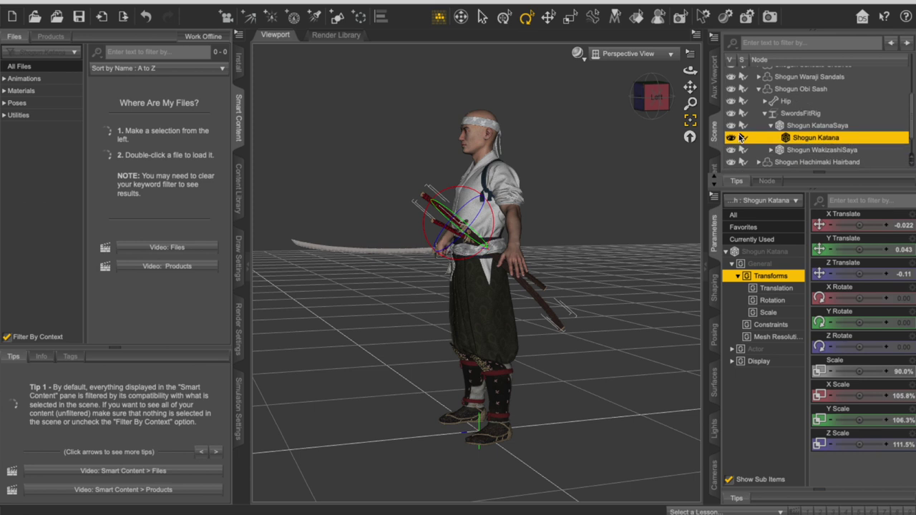
{"action": "left_click", "coordinate": [733, 141]}
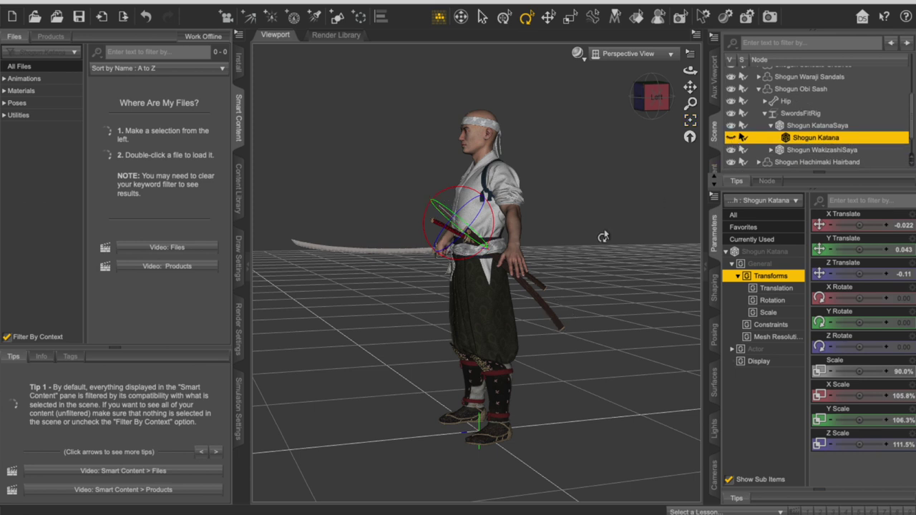
{"action": "left_click_drag", "start_coordinate": [689, 70], "coordinate": [712, 73]}
{"action": "scroll", "coordinate": [816, 118], "scroll_direction": "up", "scroll_amount": 3}
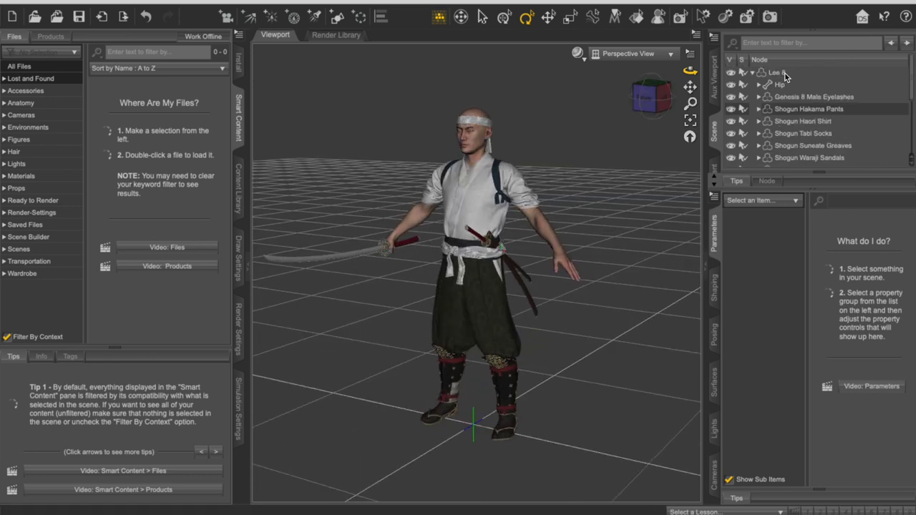
- Try the FWC Pose 03 M preset on the selected Lee 8 figure
{"action": "left_click", "coordinate": [778, 72]}
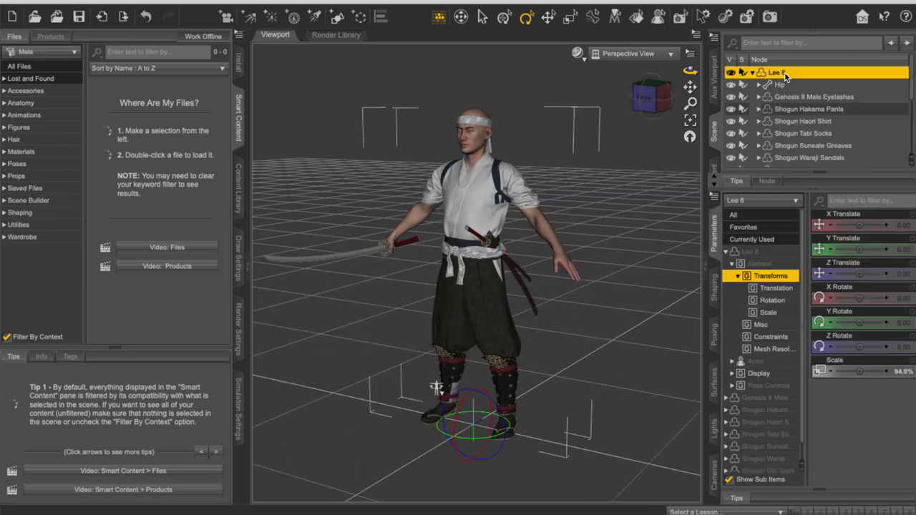
{"action": "left_click", "coordinate": [24, 166]}
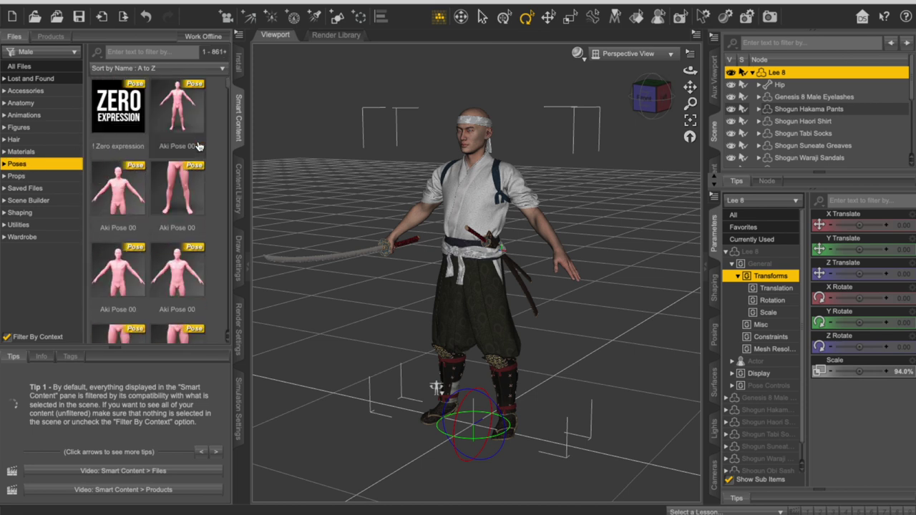
{"action": "scroll", "coordinate": [198, 146], "scroll_direction": "down", "scroll_amount": 10}
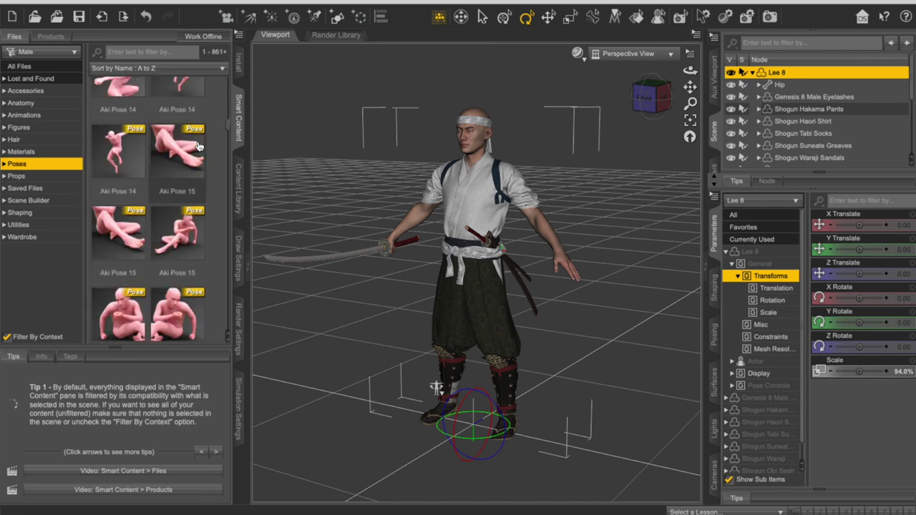
{"action": "scroll", "coordinate": [198, 146], "scroll_direction": "down", "scroll_amount": 10}
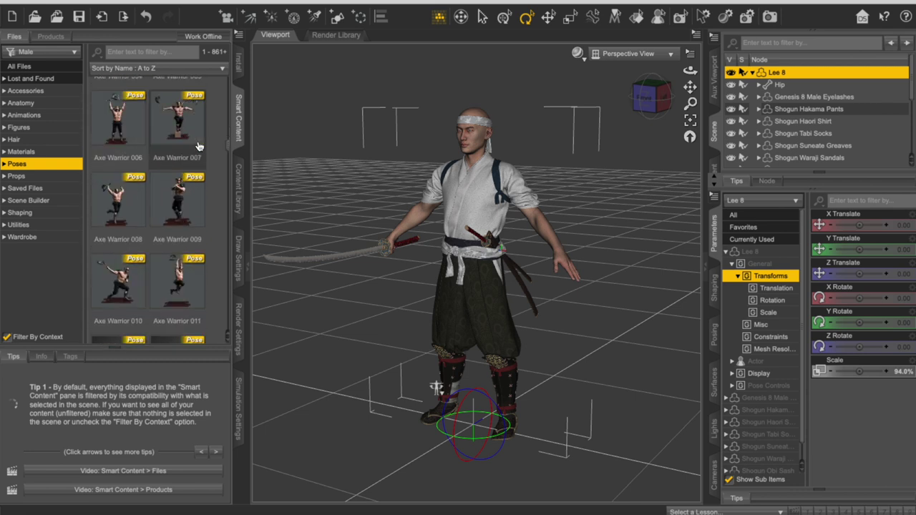
{"action": "scroll", "coordinate": [198, 146], "scroll_direction": "down", "scroll_amount": 10}
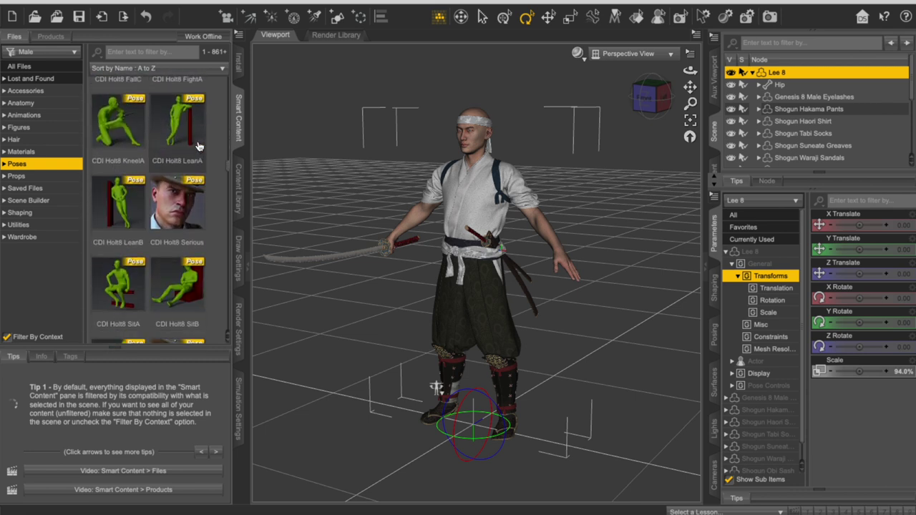
{"action": "scroll", "coordinate": [199, 146], "scroll_direction": "down", "scroll_amount": 8}
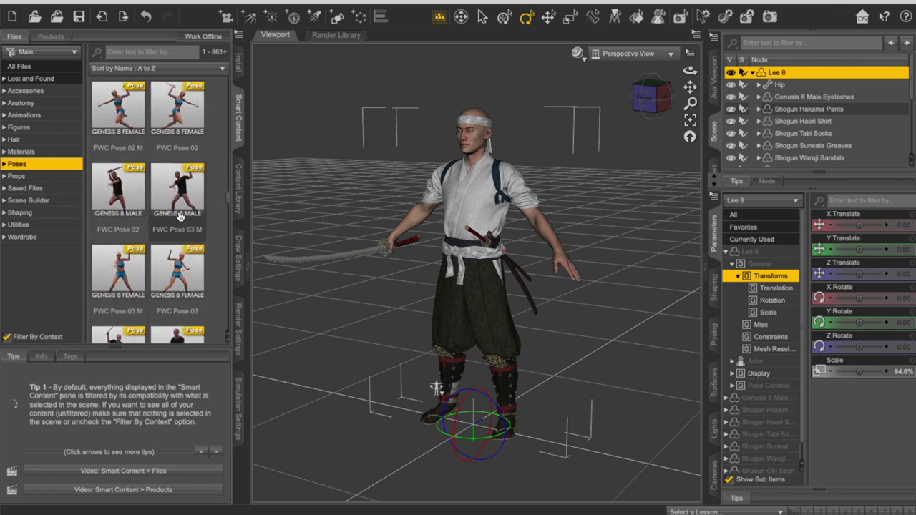
{"action": "double_click", "coordinate": [180, 215]}
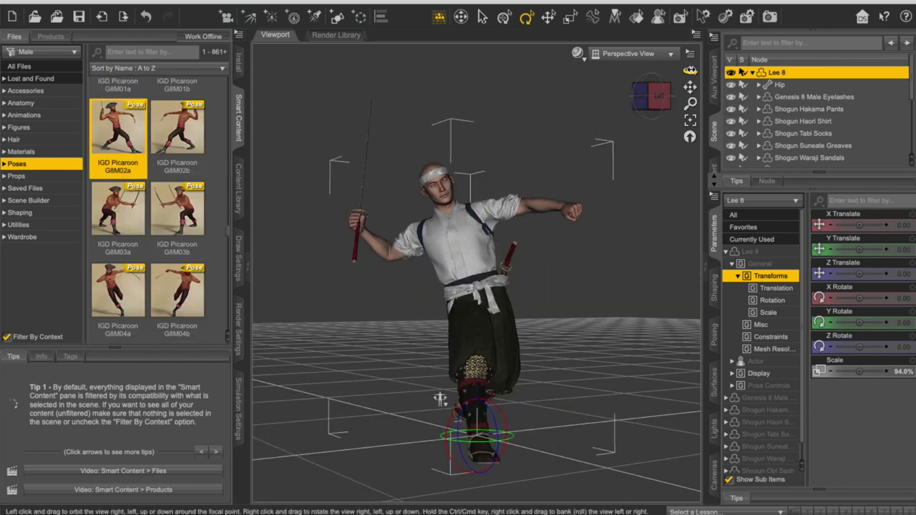
{"action": "left_click_drag", "start_coordinate": [690, 70], "coordinate": [672, 71]}
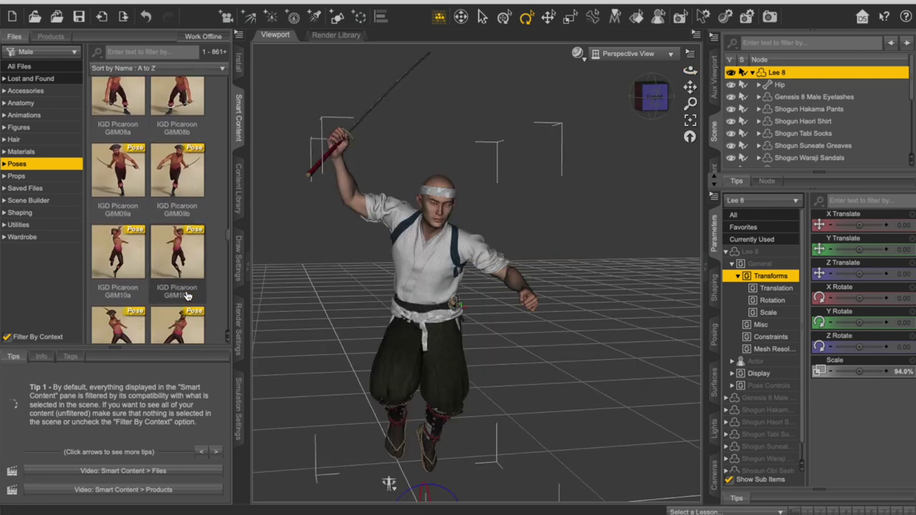
- Try the Picaroon G8M09a pose on Lee 8, keeping joint limits on
{"action": "double_click", "coordinate": [118, 171]}
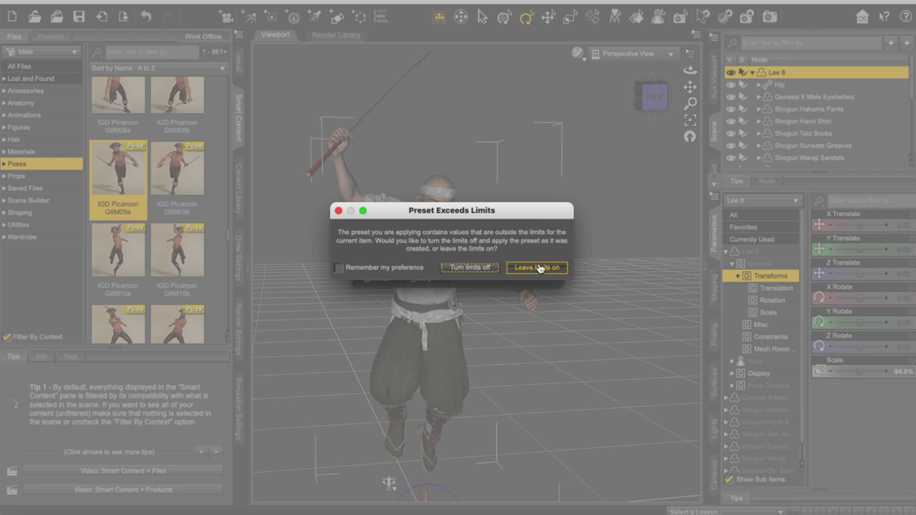
{"action": "left_click", "coordinate": [538, 268]}
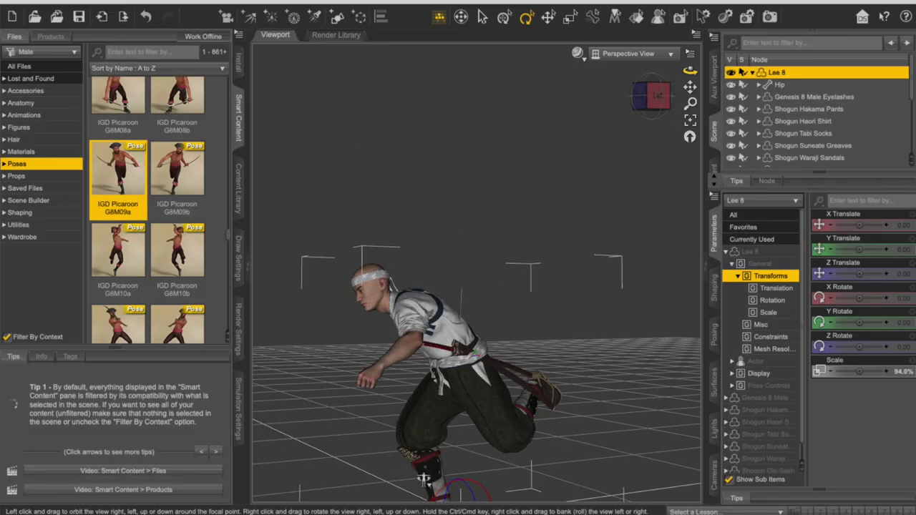
{"action": "left_click_drag", "start_coordinate": [424, 479], "coordinate": [501, 476]}
{"action": "scroll", "coordinate": [160, 256], "scroll_direction": "down", "scroll_amount": 5}
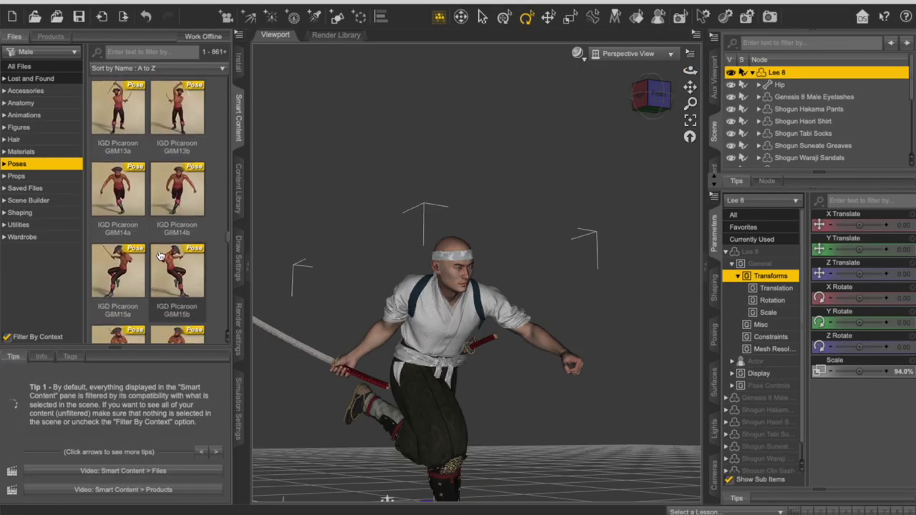
{"action": "scroll", "coordinate": [160, 256], "scroll_direction": "up", "scroll_amount": 10}
- Settle on the FWC Pose 07 crouched stance and check it from the side
{"action": "double_click", "coordinate": [177, 134]}
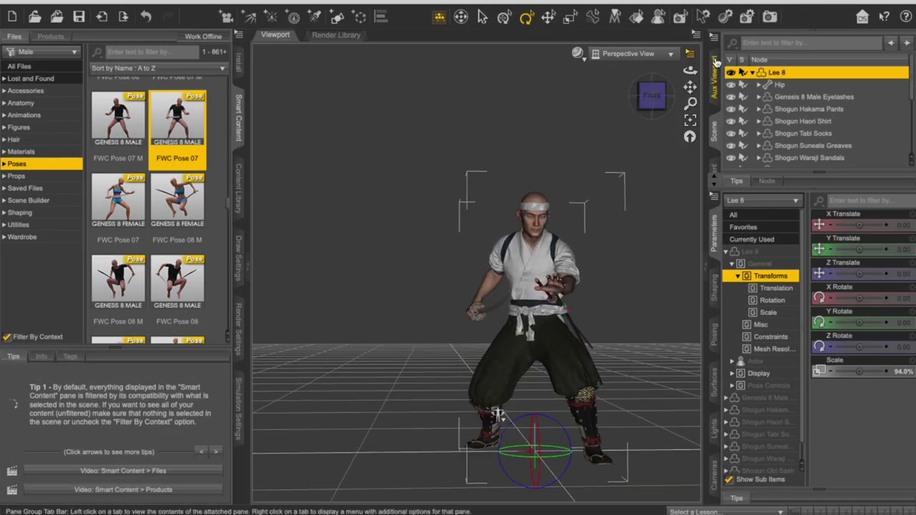
{"action": "mouse_move", "coordinate": [689, 87]}
{"action": "left_mouse_down"}
{"action": "mouse_move", "coordinate": [642, 89]}
{"action": "mouse_move", "coordinate": [701, 84]}
{"action": "left_mouse_up"}
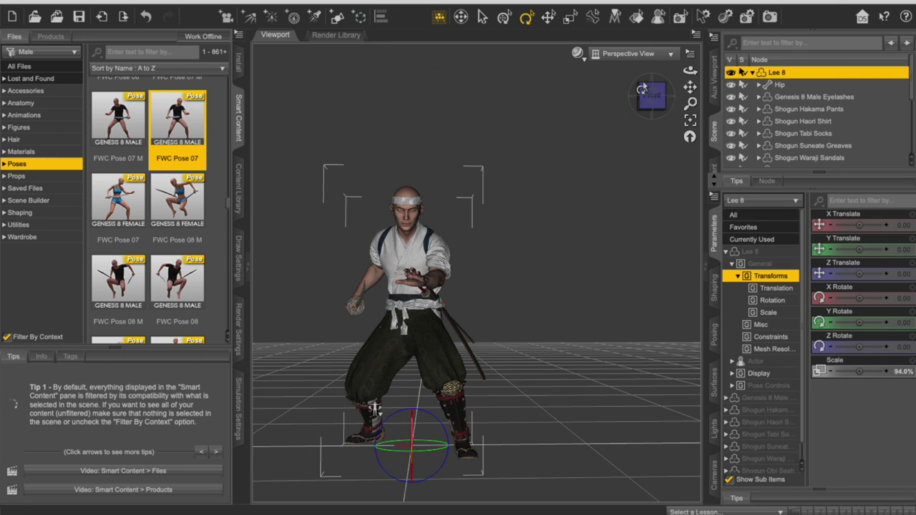
{"action": "left_click", "coordinate": [753, 72]}
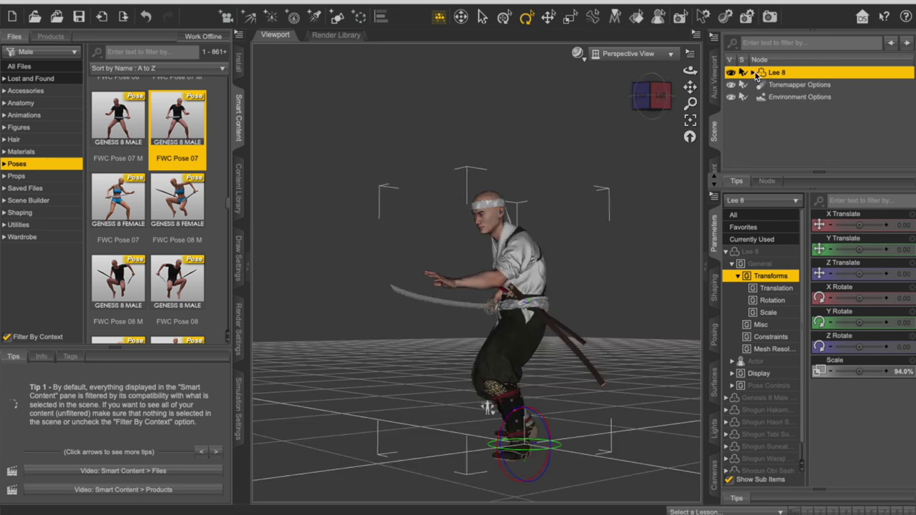
{"action": "left_click", "coordinate": [795, 74]}
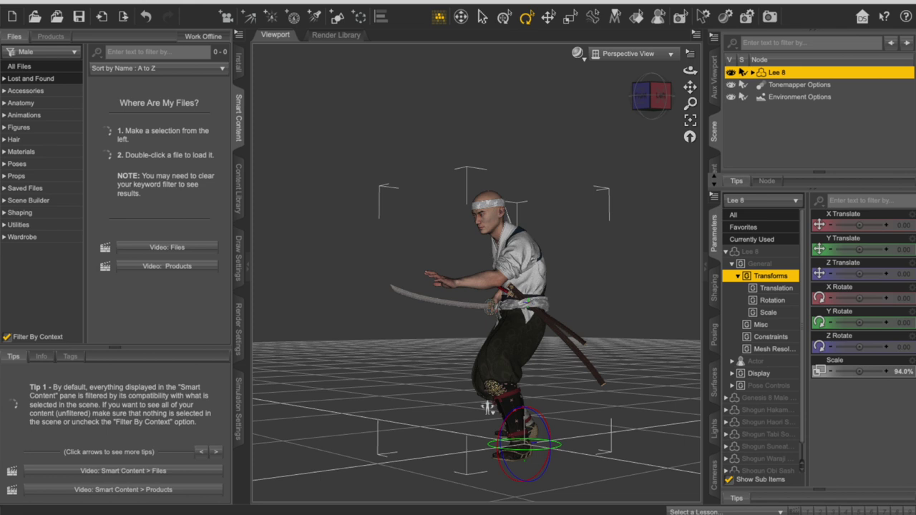
- Duplicate Lee 8 with Duplicate Node Hierarchies and select the new Lee 8 (2)
{"action": "left_click", "coordinate": [114, 0]}
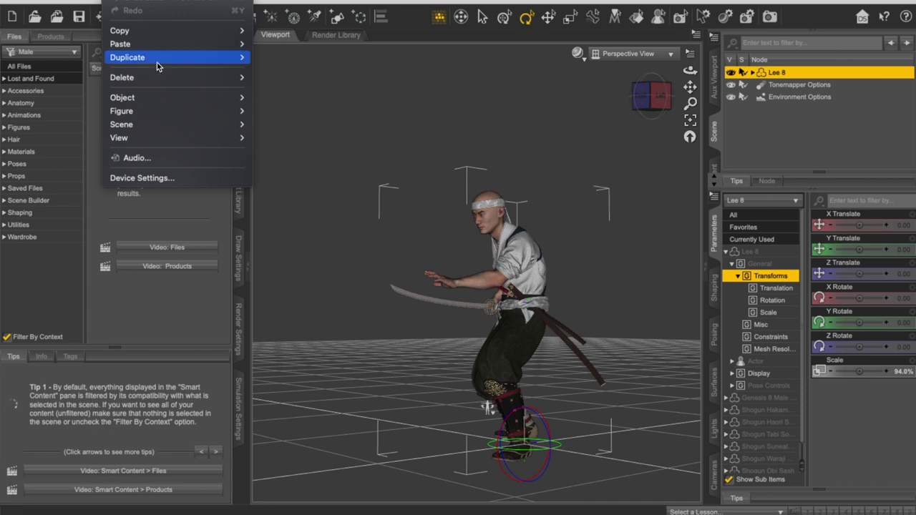
{"action": "mouse_move", "coordinate": [157, 62]}
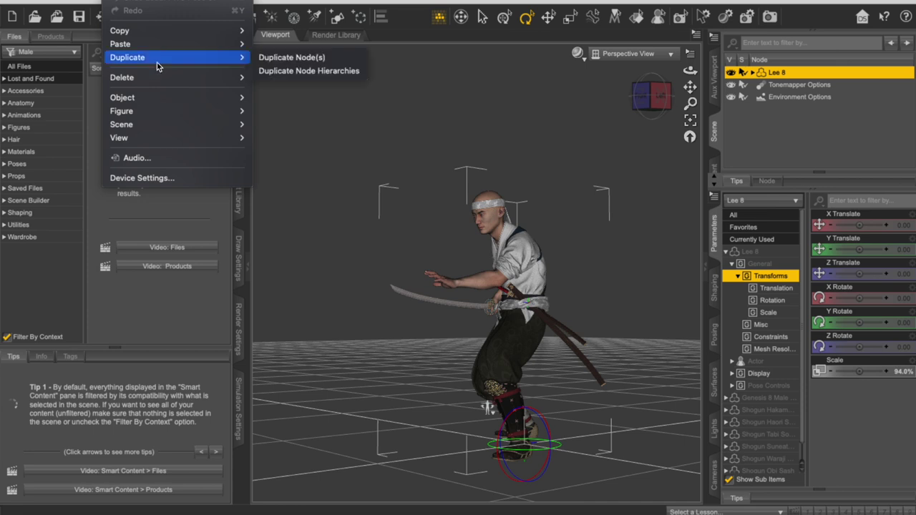
{"action": "left_click", "coordinate": [304, 71]}
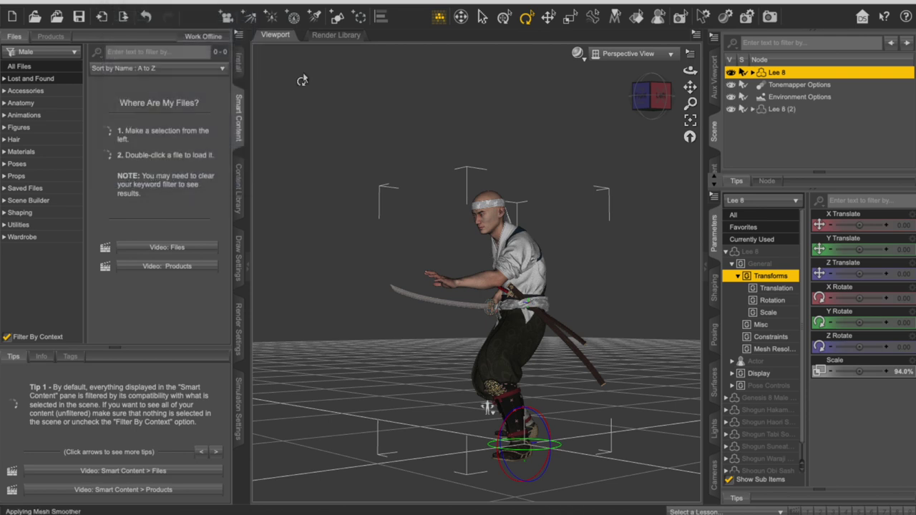
{"action": "left_click", "coordinate": [781, 109]}
- Move Lee 8 (2) to X -11.11, Z 214.42 and turn it -180.98° to face the original
{"action": "left_click", "coordinate": [548, 16]}
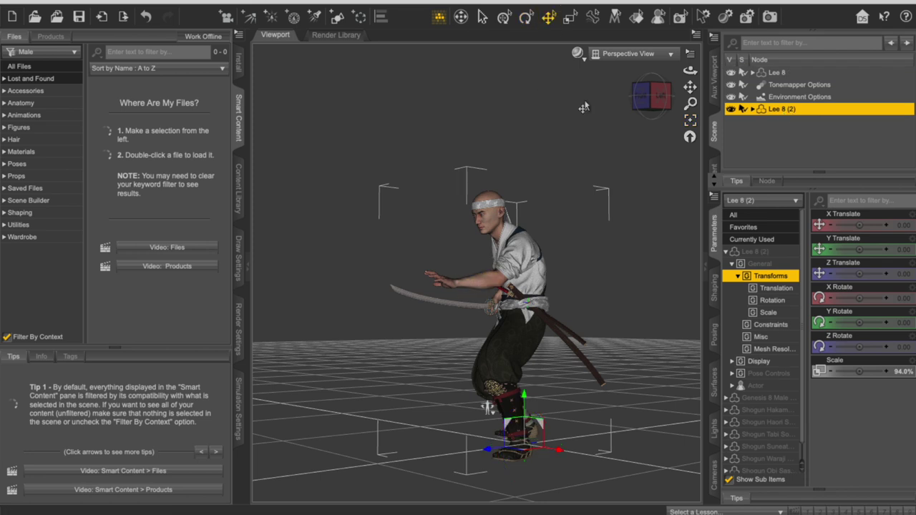
{"action": "left_click_drag", "start_coordinate": [559, 452], "coordinate": [336, 428]}
{"action": "left_click", "coordinate": [526, 16]}
{"action": "left_click_drag", "start_coordinate": [651, 96], "coordinate": [617, 71]}
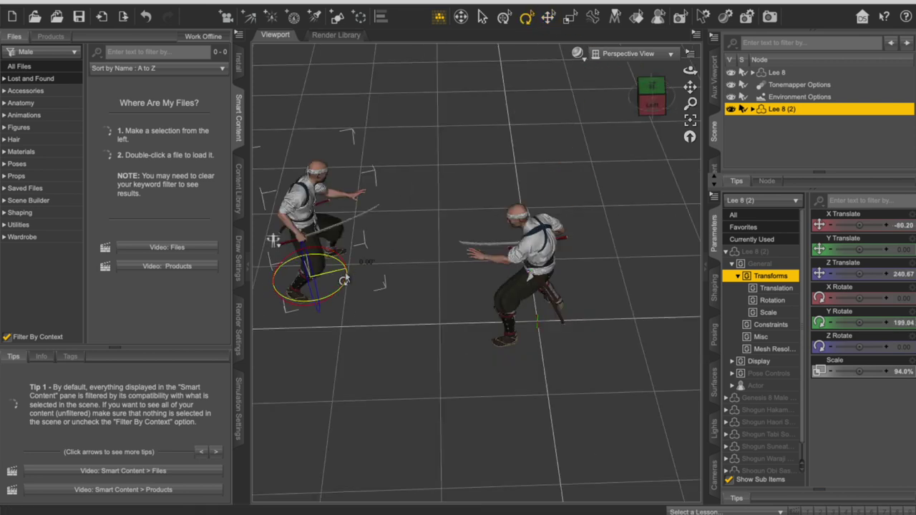
{"action": "left_click_drag", "start_coordinate": [344, 280], "coordinate": [354, 284]}
{"action": "left_click", "coordinate": [547, 20]}
{"action": "left_click_drag", "start_coordinate": [690, 70], "coordinate": [767, 68]}
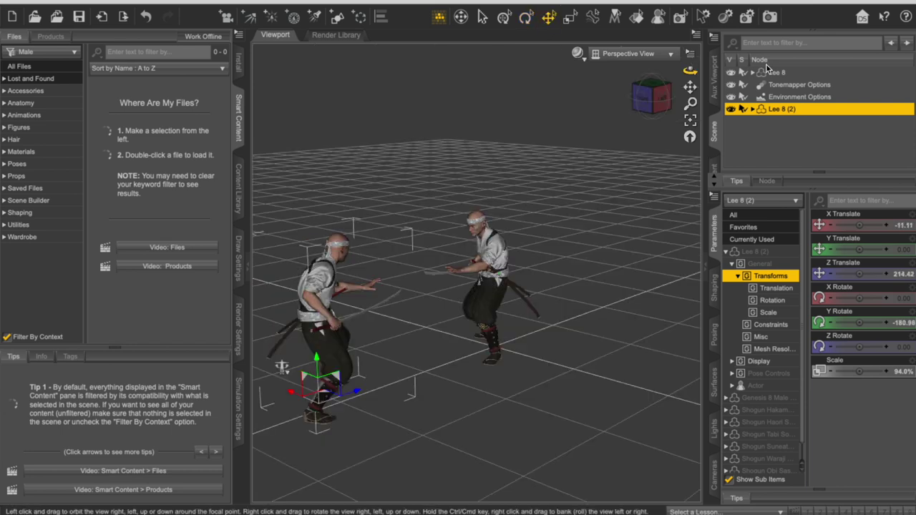
{"action": "left_click_drag", "start_coordinate": [689, 70], "coordinate": [643, 166]}
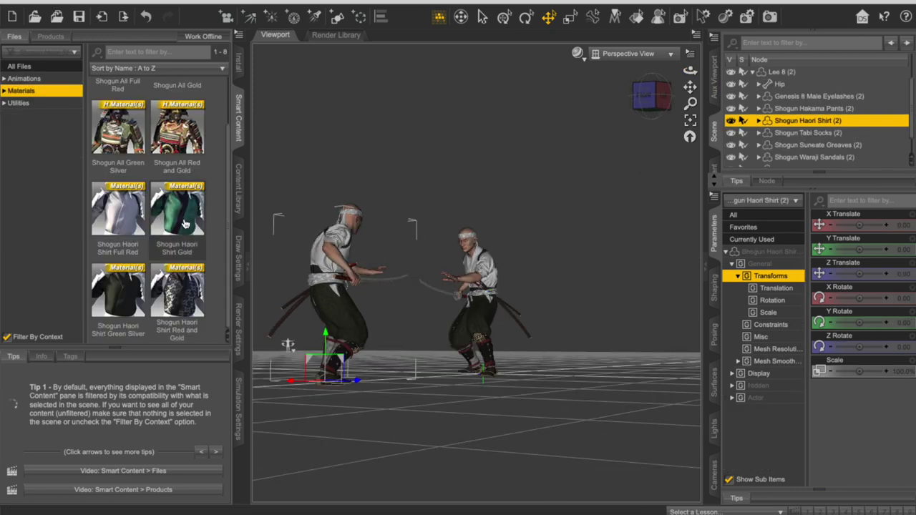
- Apply Shogun Haori Shirt Gold and Shogun Hakama Pants Gold materials to Lee 8 (2)
{"action": "left_click", "coordinate": [183, 223]}
{"action": "double_click", "coordinate": [182, 223]}
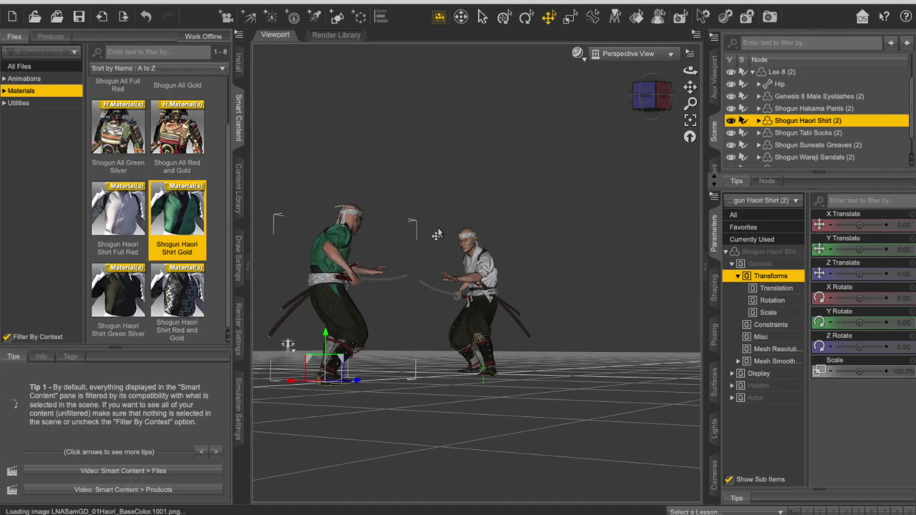
{"action": "left_click", "coordinate": [815, 108]}
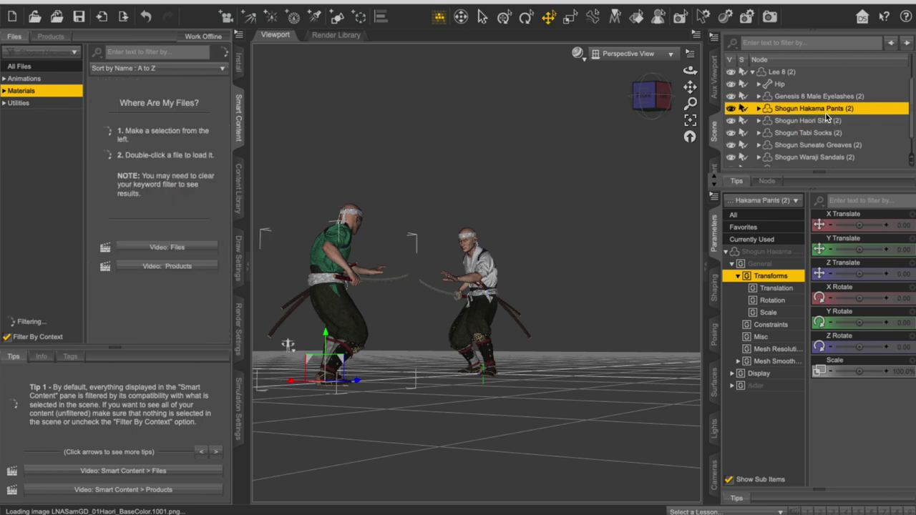
{"action": "double_click", "coordinate": [183, 218]}
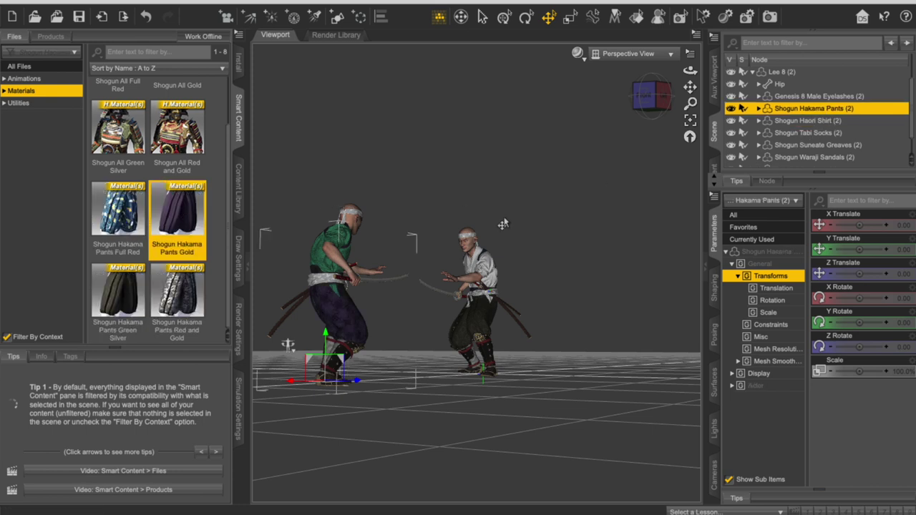
{"action": "left_click", "coordinate": [783, 73]}
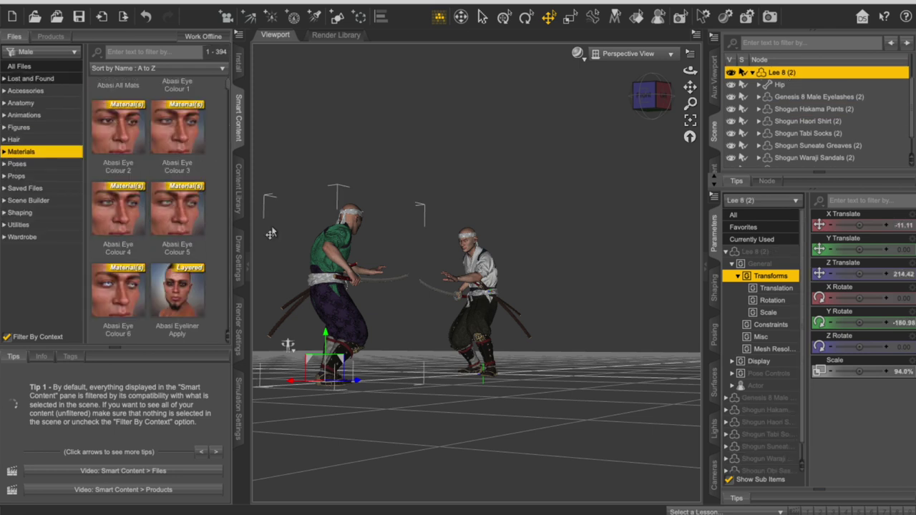
{"action": "left_click", "coordinate": [349, 214]}
{"action": "scroll", "coordinate": [731, 153], "scroll_direction": "down", "scroll_amount": 1}
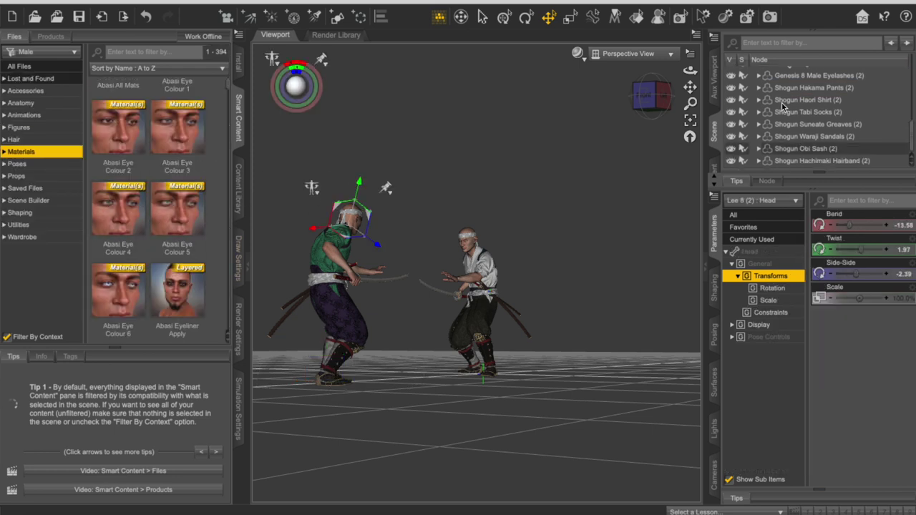
{"action": "scroll", "coordinate": [783, 106], "scroll_direction": "up", "scroll_amount": 5}
{"action": "left_click", "coordinate": [777, 72]}
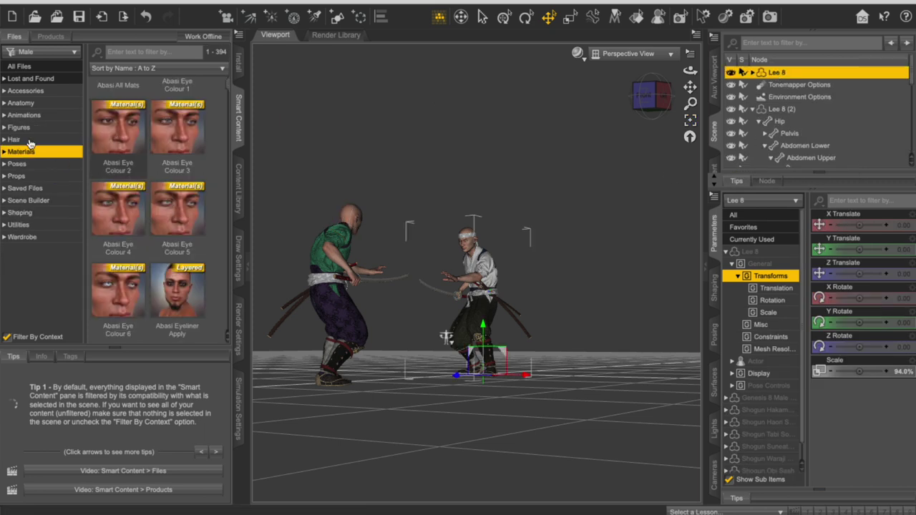
- Add Nikan hair to the green-shirted samurai and try the Overhead Swing 02 pose
{"action": "left_click", "coordinate": [13, 139]}
{"action": "double_click", "coordinate": [185, 119]}
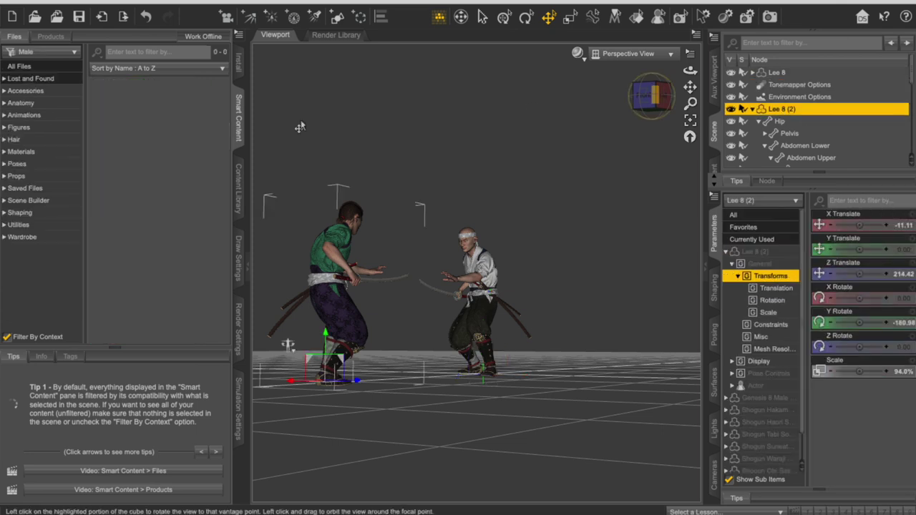
{"action": "left_click", "coordinate": [17, 164]}
{"action": "scroll", "coordinate": [195, 175], "scroll_direction": "down", "scroll_amount": 10}
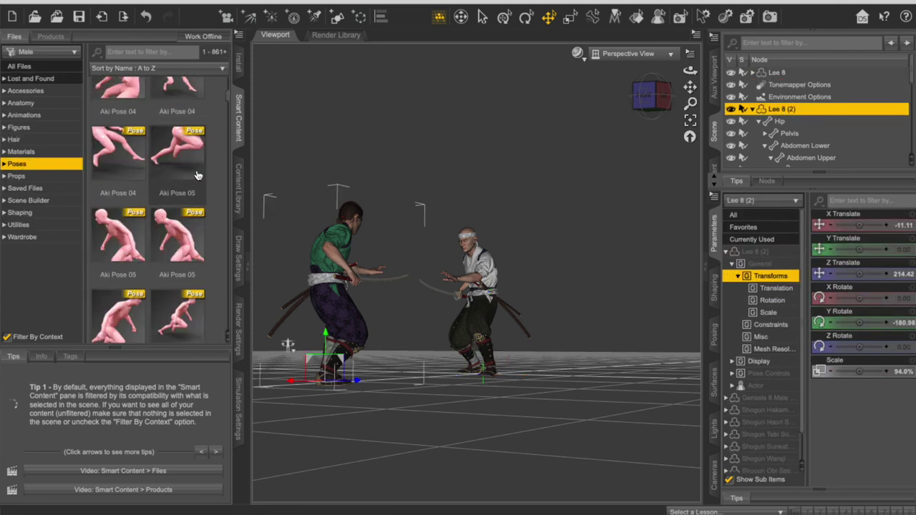
{"action": "scroll", "coordinate": [197, 175], "scroll_direction": "down", "scroll_amount": 10}
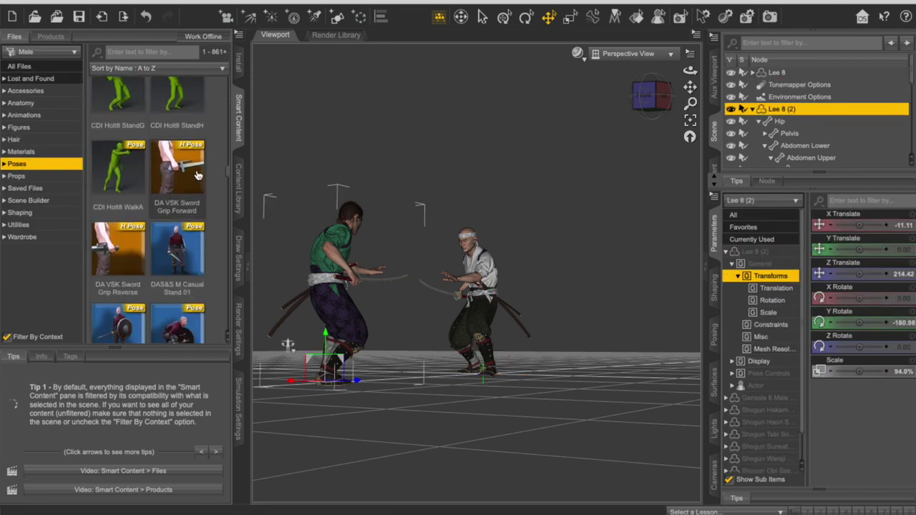
{"action": "scroll", "coordinate": [197, 175], "scroll_direction": "down", "scroll_amount": 1}
{"action": "double_click", "coordinate": [172, 184]}
- Give the green samurai the FWC Pose 03 M leap and view the fighters from behind
{"action": "scroll", "coordinate": [165, 200], "scroll_direction": "down", "scroll_amount": 10}
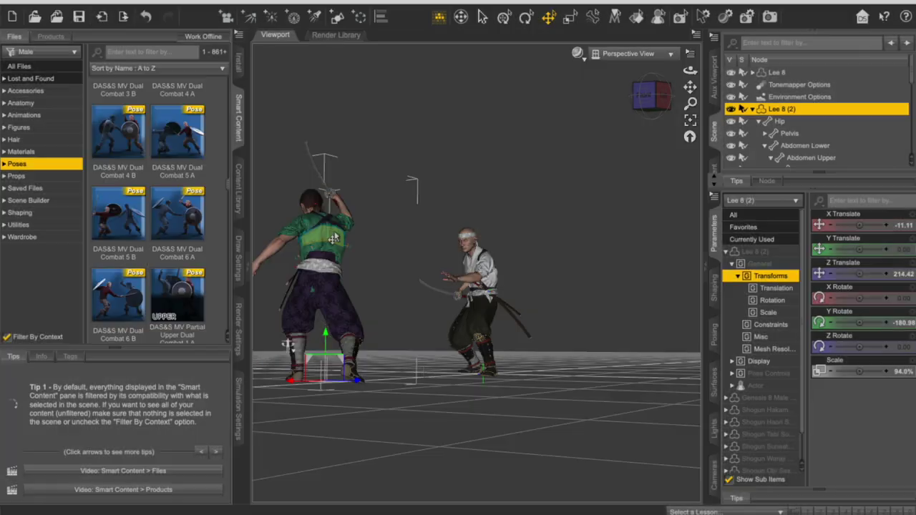
{"action": "scroll", "coordinate": [143, 247], "scroll_direction": "down", "scroll_amount": 15}
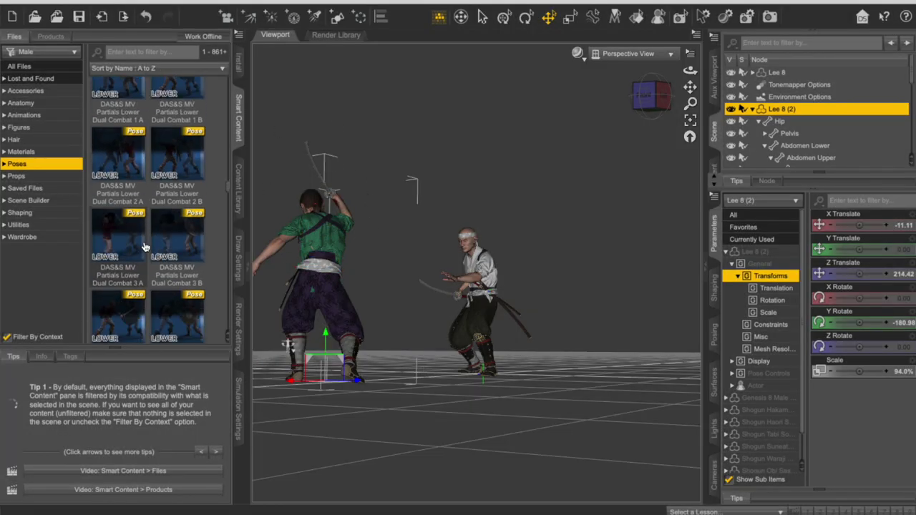
{"action": "scroll", "coordinate": [143, 247], "scroll_direction": "down", "scroll_amount": 5}
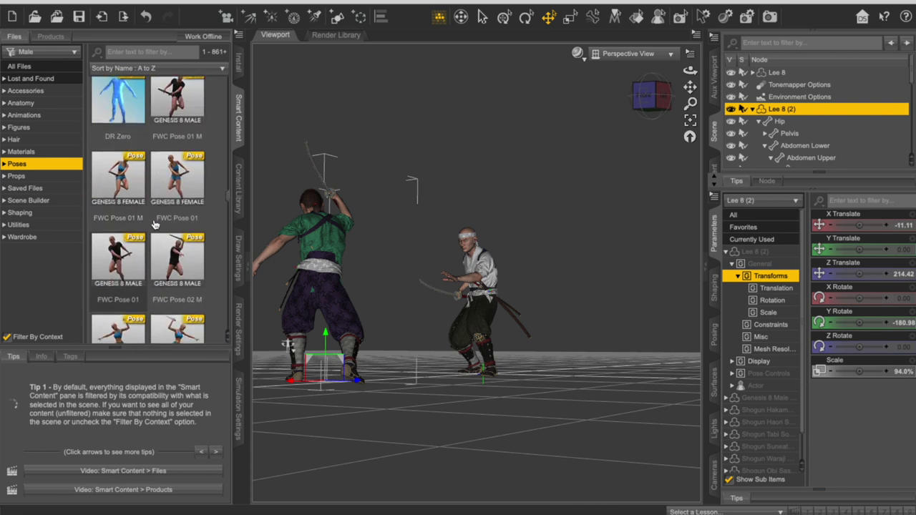
{"action": "double_click", "coordinate": [118, 300]}
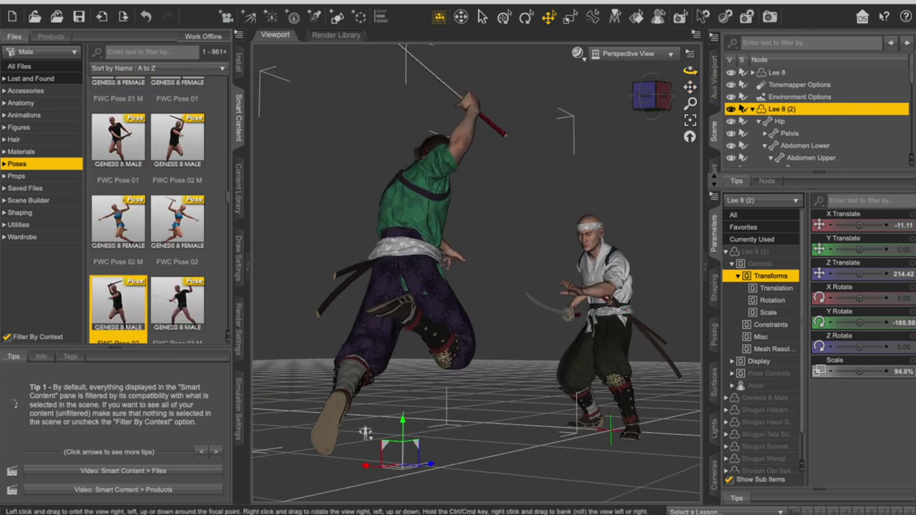
{"action": "left_click_drag", "start_coordinate": [690, 70], "coordinate": [401, 72]}
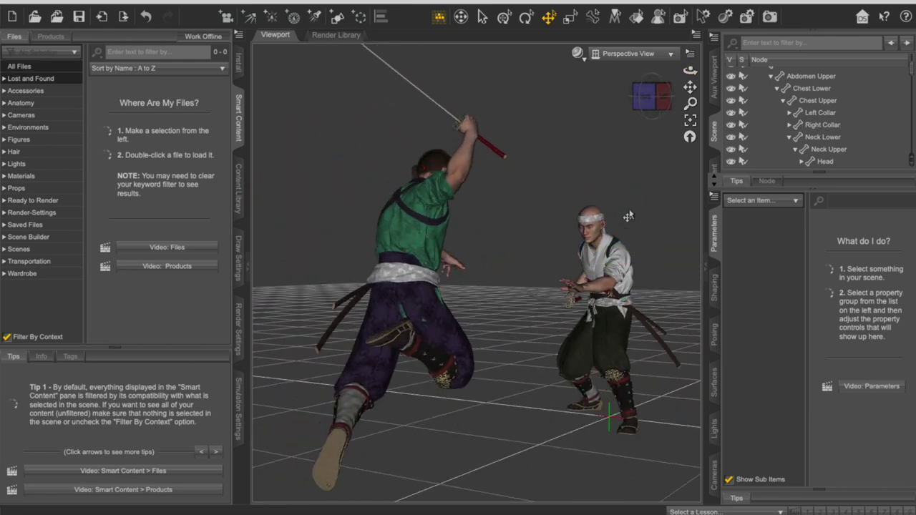
- From the left side view, lift Lee 8 (2) to Y 34.43 and move it to Z 158.08
{"action": "left_click", "coordinate": [662, 97]}
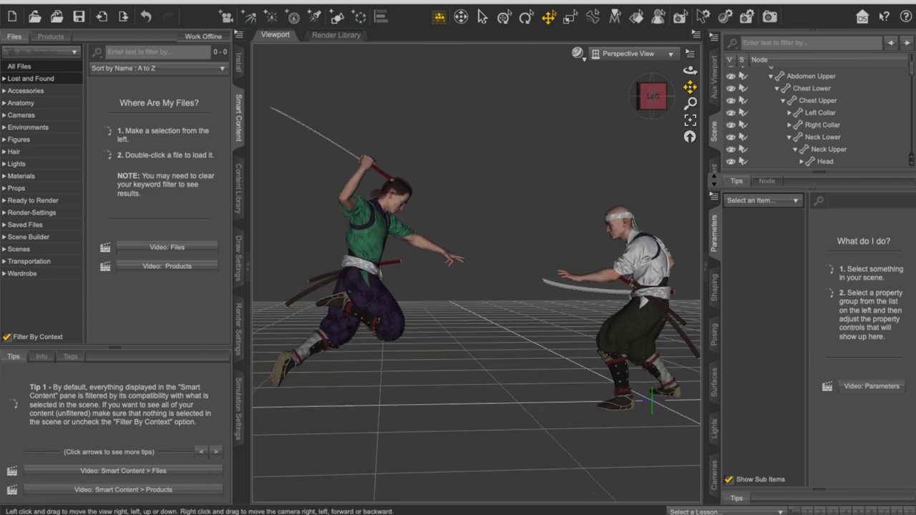
{"action": "left_click_drag", "start_coordinate": [690, 87], "coordinate": [691, 90]}
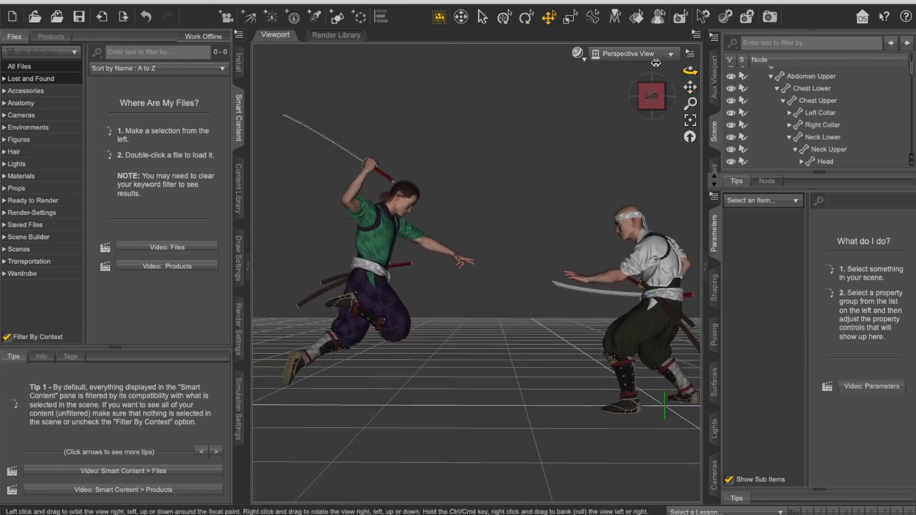
{"action": "left_click", "coordinate": [304, 227]}
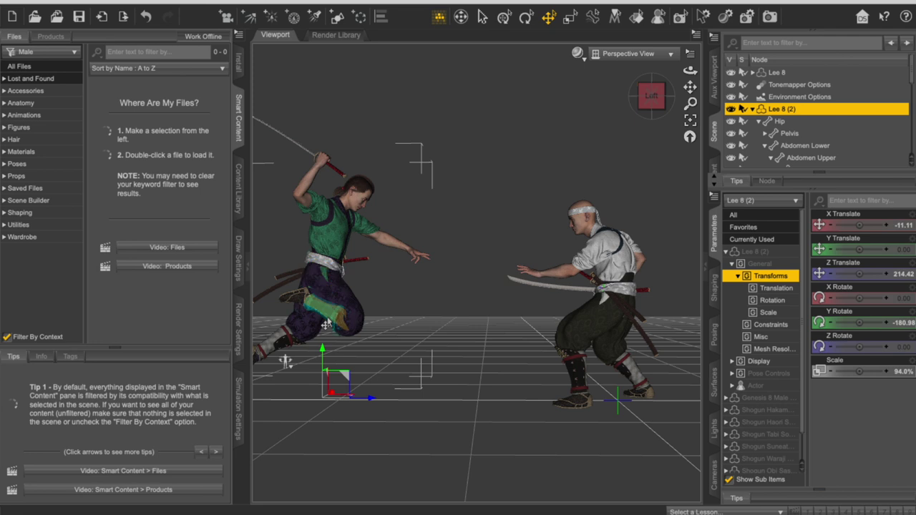
{"action": "left_click_drag", "start_coordinate": [324, 353], "coordinate": [322, 311]}
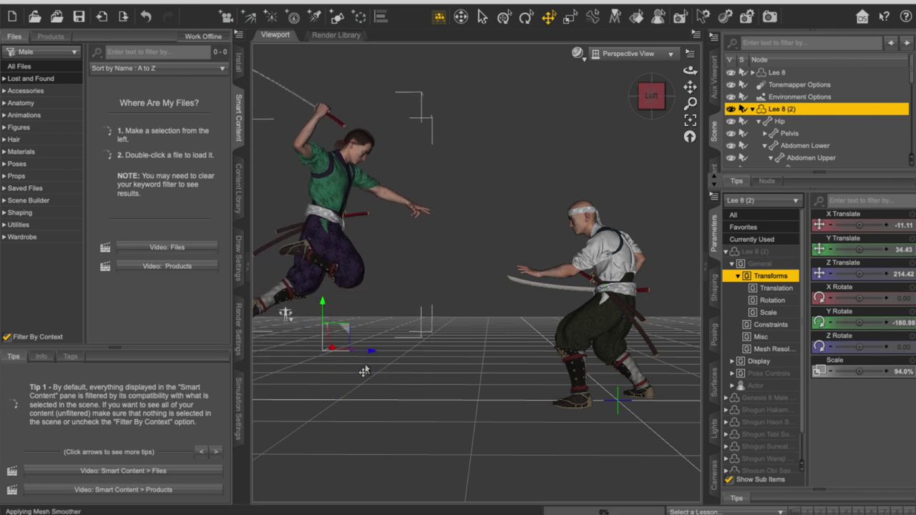
{"action": "left_click_drag", "start_coordinate": [367, 356], "coordinate": [445, 351]}
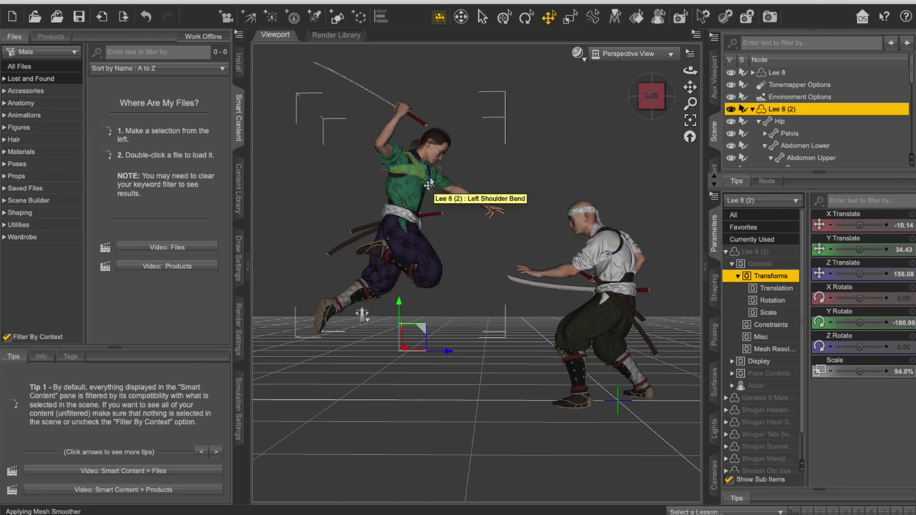
{"action": "scroll", "coordinate": [586, 214], "scroll_direction": "up", "scroll_amount": 2}
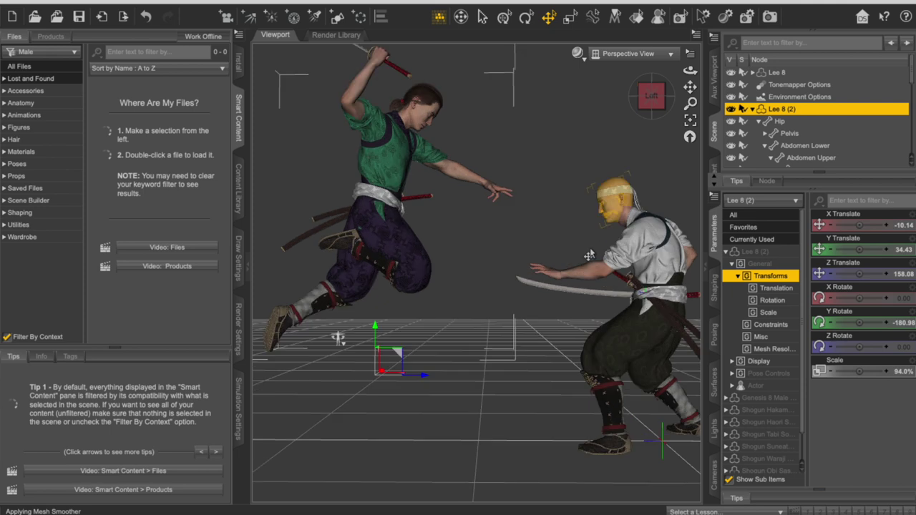
- Bend the standing samurai's head forward to -30 and rotate his lower neck toward the attacker
{"action": "left_click", "coordinate": [613, 213]}
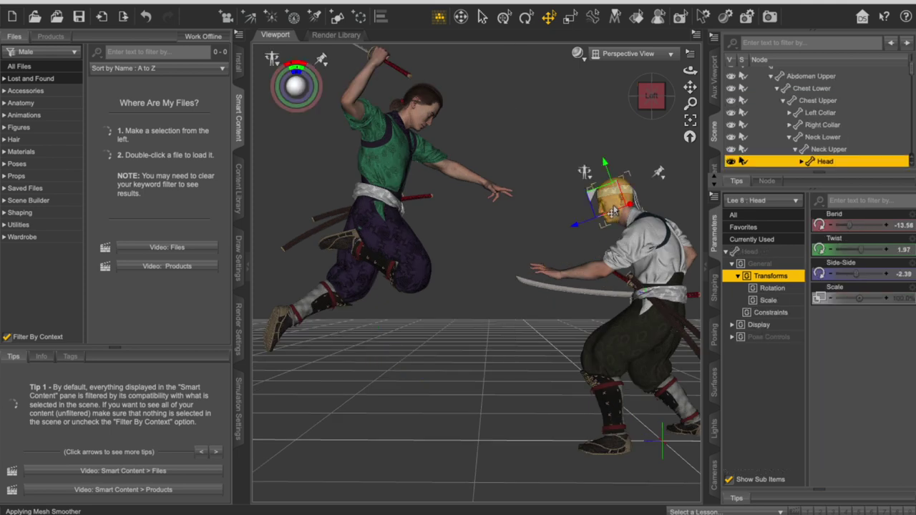
{"action": "left_click", "coordinate": [526, 20]}
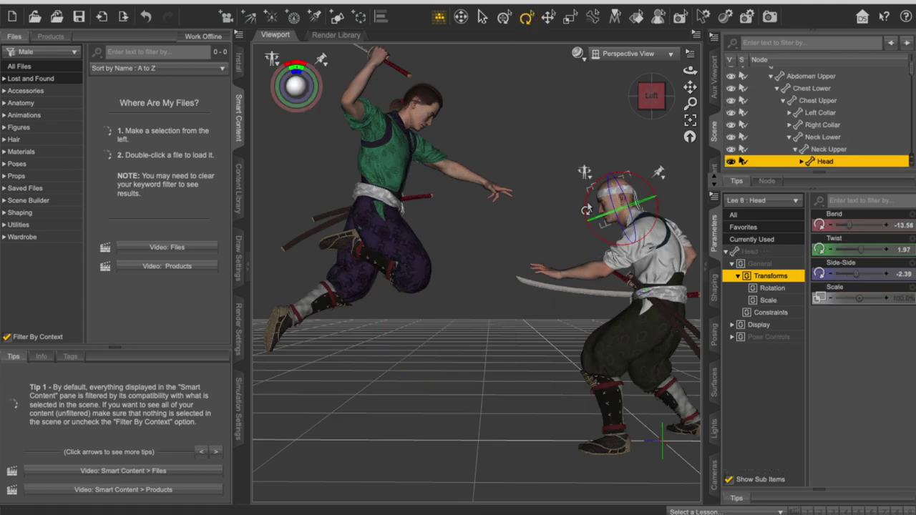
{"action": "left_click_drag", "start_coordinate": [585, 209], "coordinate": [540, 158]}
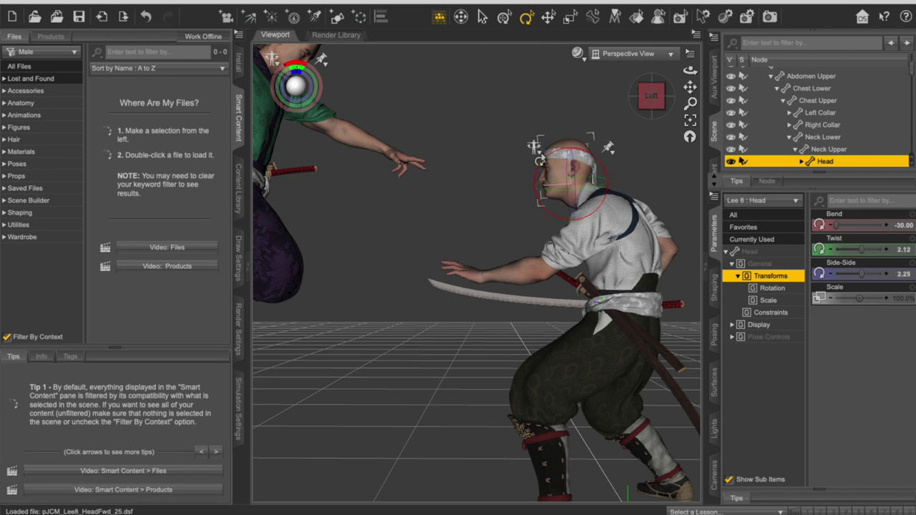
{"action": "left_click", "coordinate": [583, 204]}
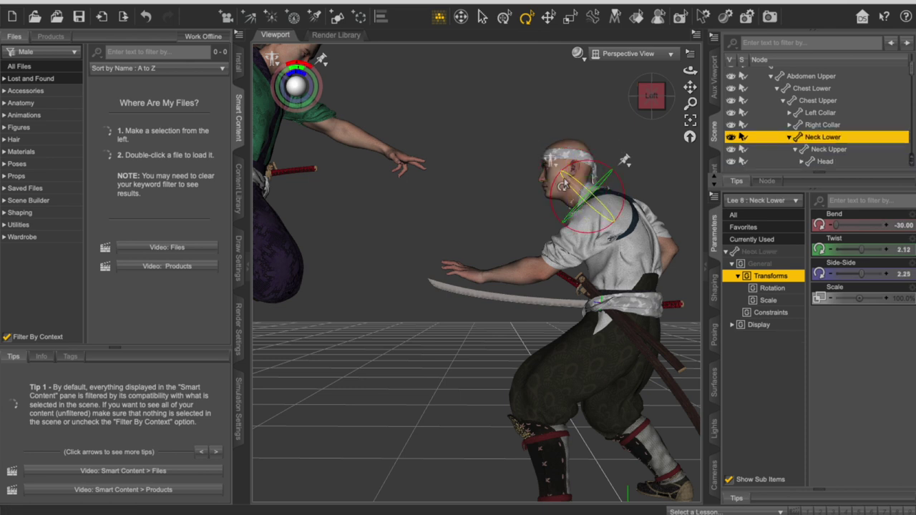
{"action": "left_click_drag", "start_coordinate": [563, 185], "coordinate": [580, 166]}
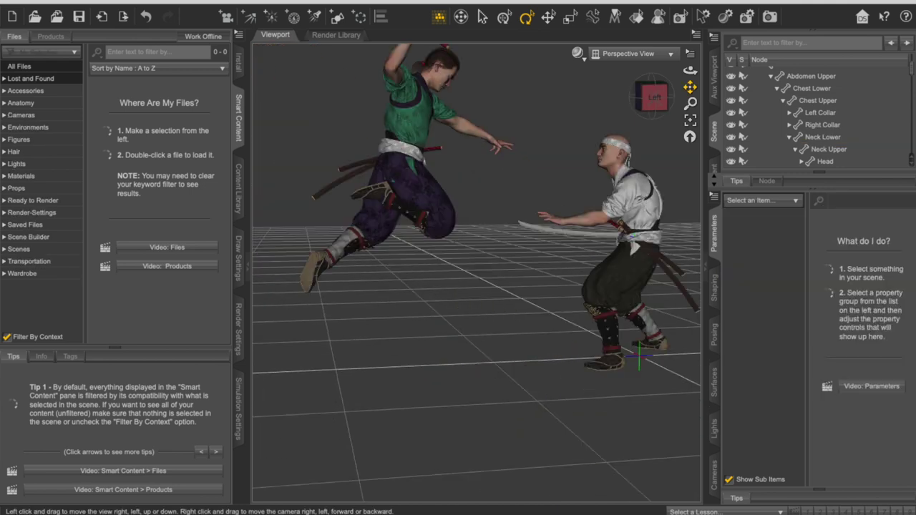
{"action": "left_click_drag", "start_coordinate": [577, 53], "coordinate": [572, 52]}
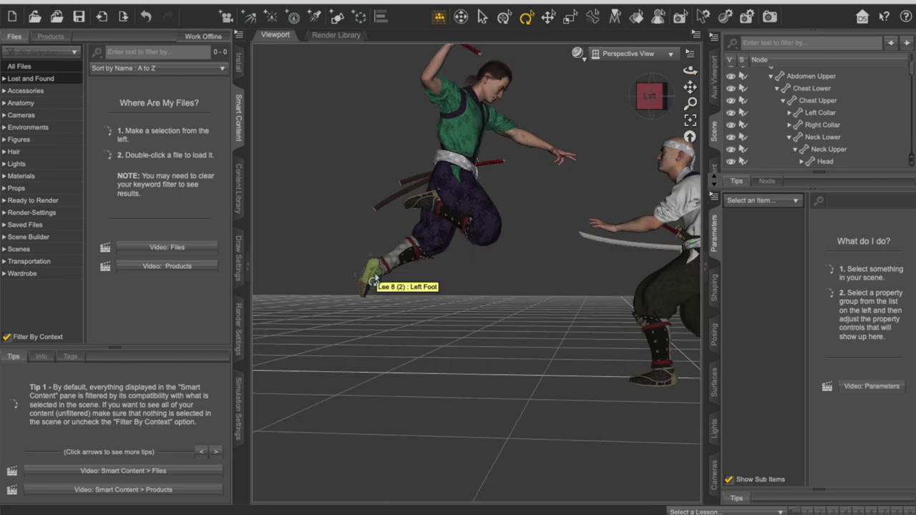
- Tuck the leaping figure's left foot higher and raise the samurai's arm toward her
{"action": "left_click_drag", "start_coordinate": [374, 279], "coordinate": [361, 265]}
{"action": "scroll", "coordinate": [541, 276], "scroll_direction": "up", "scroll_amount": 5}
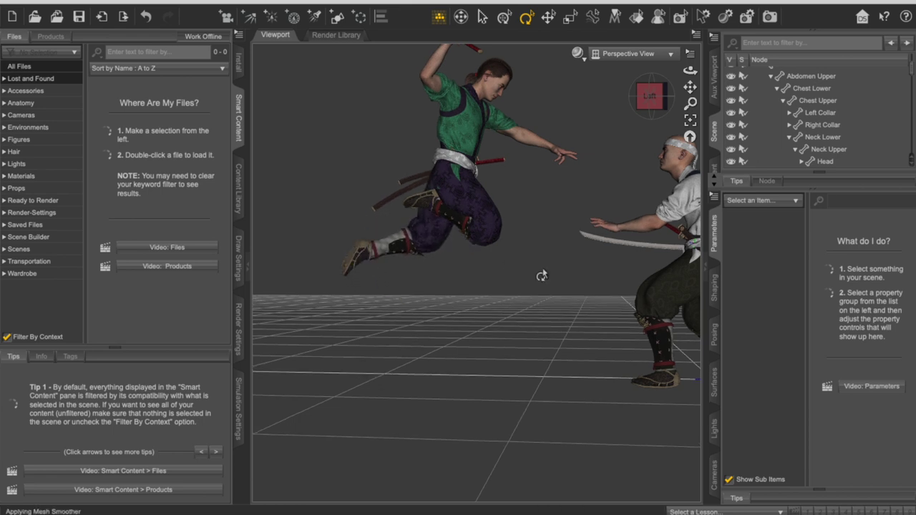
{"action": "left_click_drag", "start_coordinate": [689, 71], "coordinate": [663, 73]}
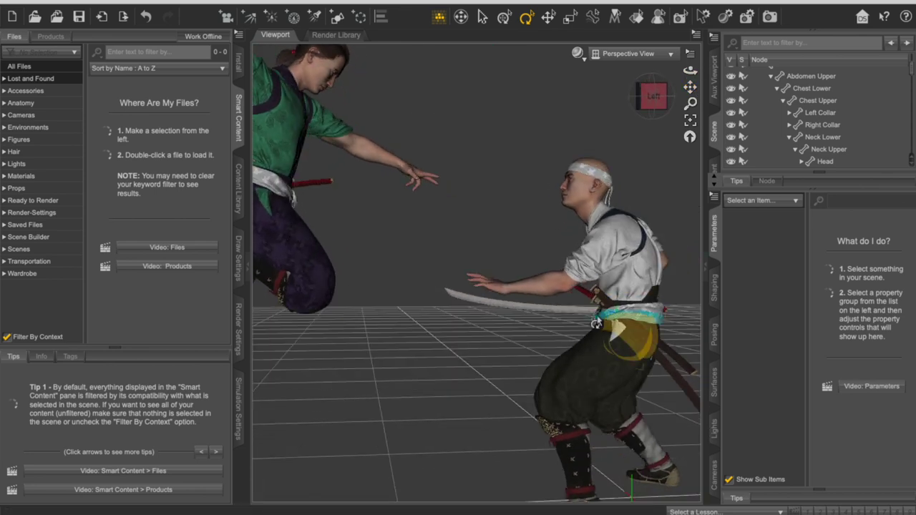
{"action": "left_click_drag", "start_coordinate": [498, 294], "coordinate": [488, 232]}
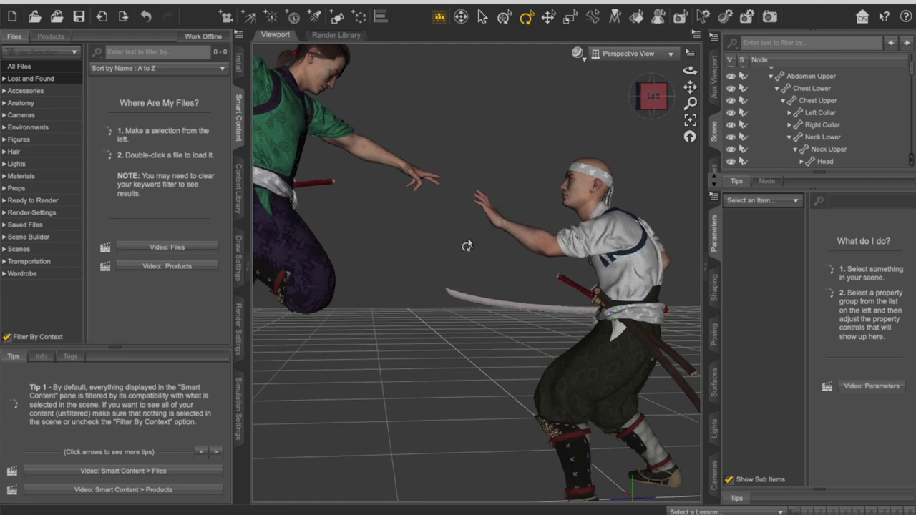
{"action": "scroll", "coordinate": [429, 129], "scroll_direction": "up", "scroll_amount": 4}
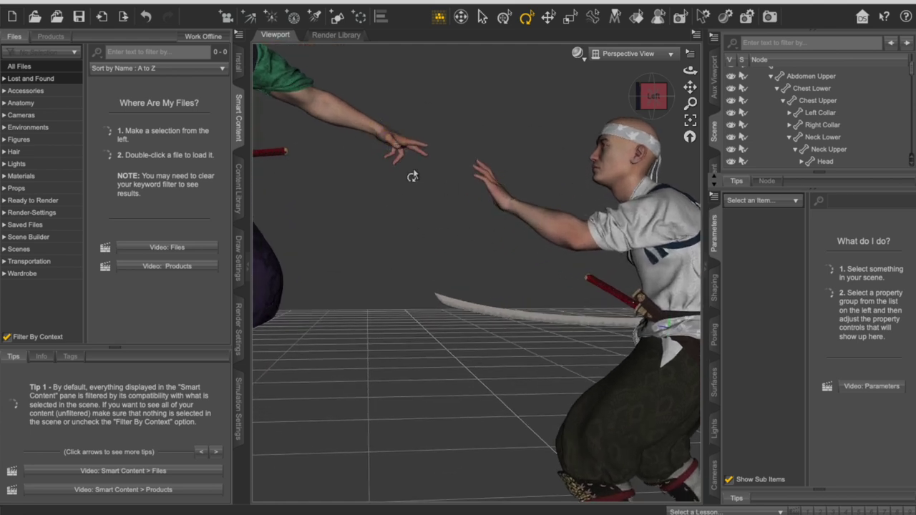
{"action": "scroll", "coordinate": [412, 176], "scroll_direction": "down", "scroll_amount": 8}
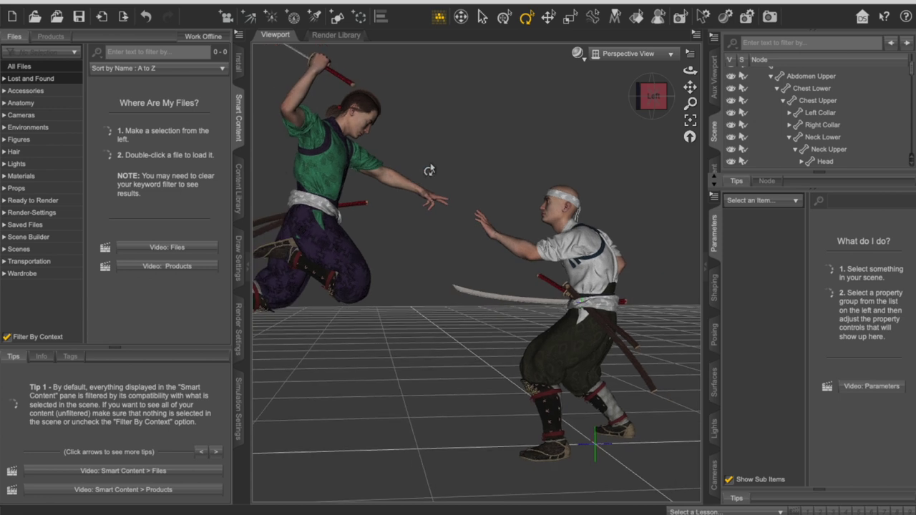
{"action": "left_click_drag", "start_coordinate": [492, 156], "coordinate": [276, 274]}
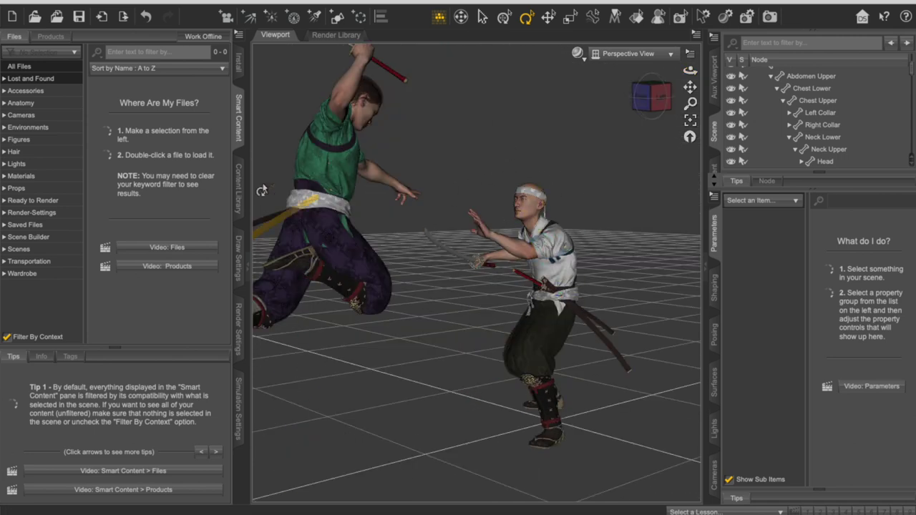
{"action": "mouse_move", "coordinate": [690, 70]}
{"action": "left_mouse_down"}
{"action": "mouse_move", "coordinate": [500, 72]}
{"action": "mouse_move", "coordinate": [474, 328]}
{"action": "mouse_move", "coordinate": [501, 215]}
{"action": "mouse_move", "coordinate": [558, 86]}
{"action": "left_mouse_up"}
- Set the viewport DrawStyle to NVIDIA Iray
{"action": "left_click", "coordinate": [578, 53]}
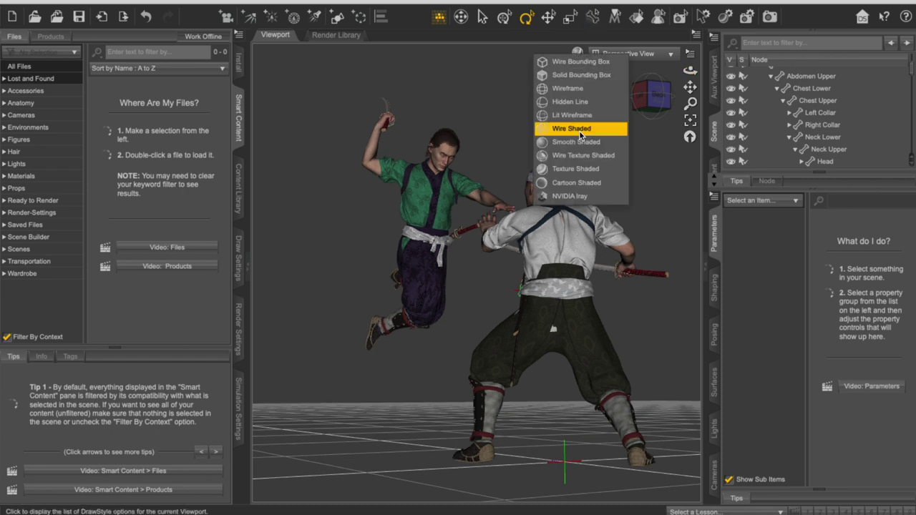
{"action": "left_click", "coordinate": [569, 197]}
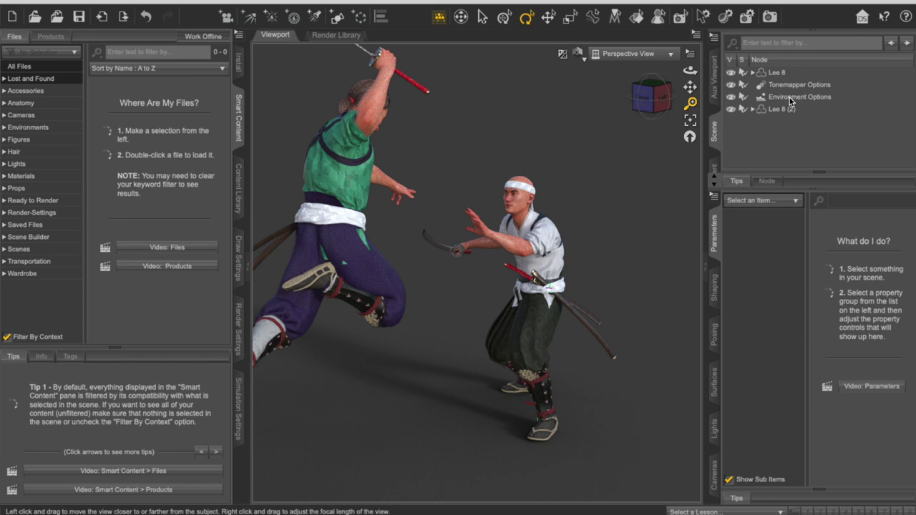
- In Environment Options, set Environment Mode to Dome Only with Draw Dome left off
{"action": "left_click", "coordinate": [789, 98]}
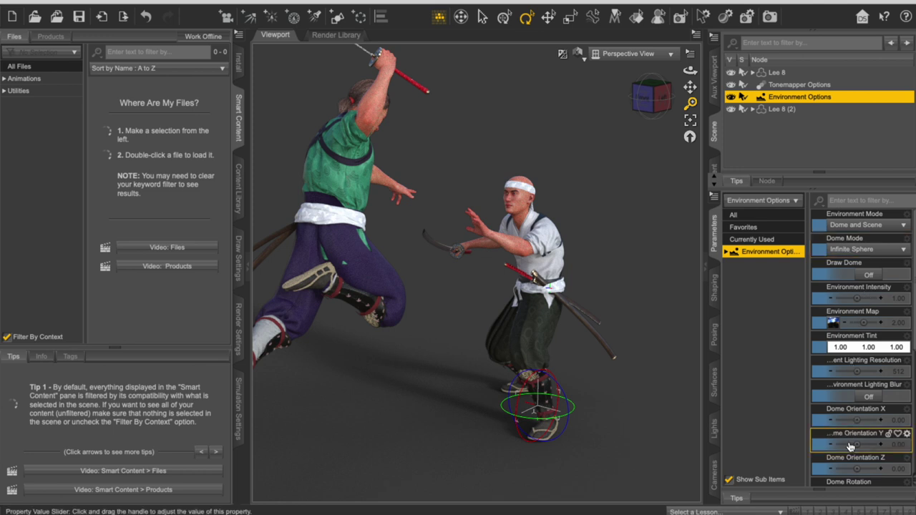
{"action": "left_click", "coordinate": [866, 226]}
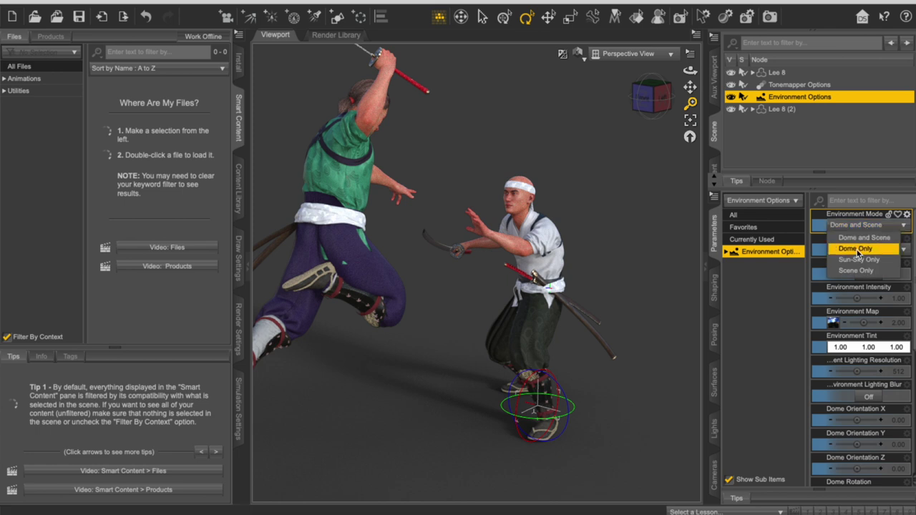
{"action": "left_click", "coordinate": [856, 249]}
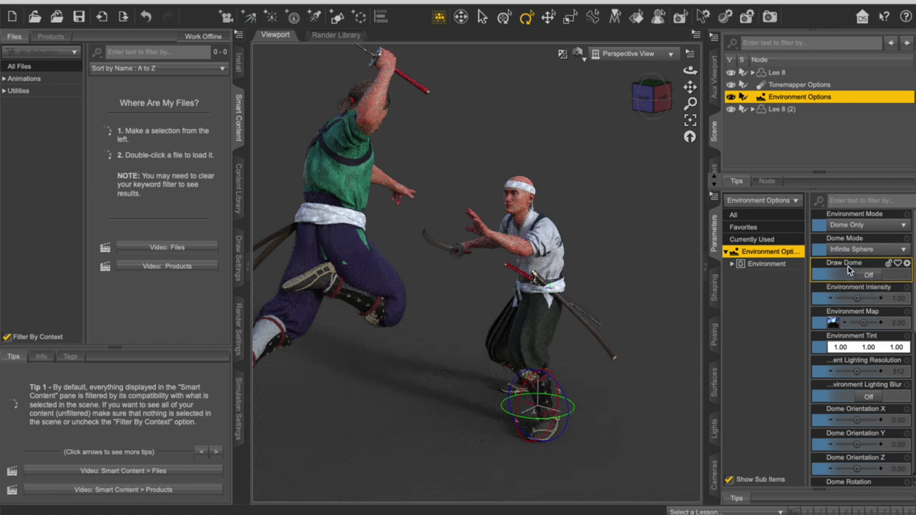
{"action": "left_click", "coordinate": [869, 276]}
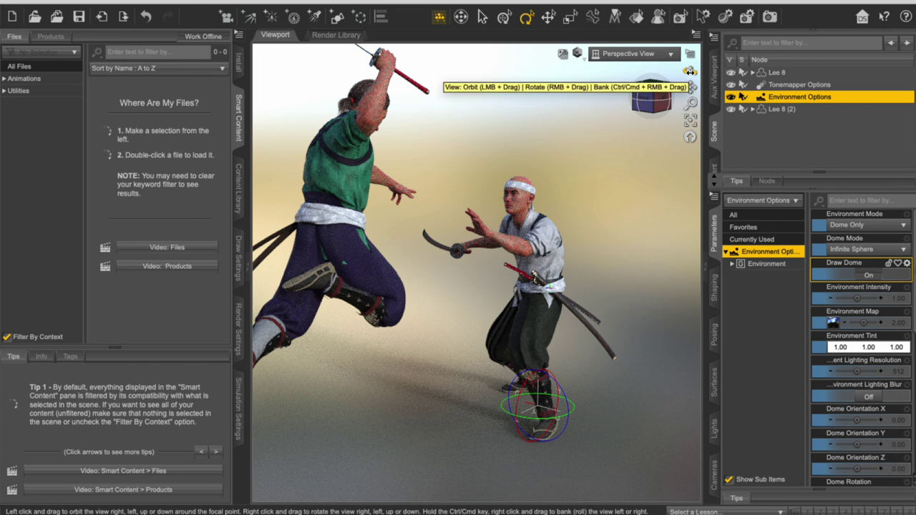
{"action": "left_click", "coordinate": [869, 277]}
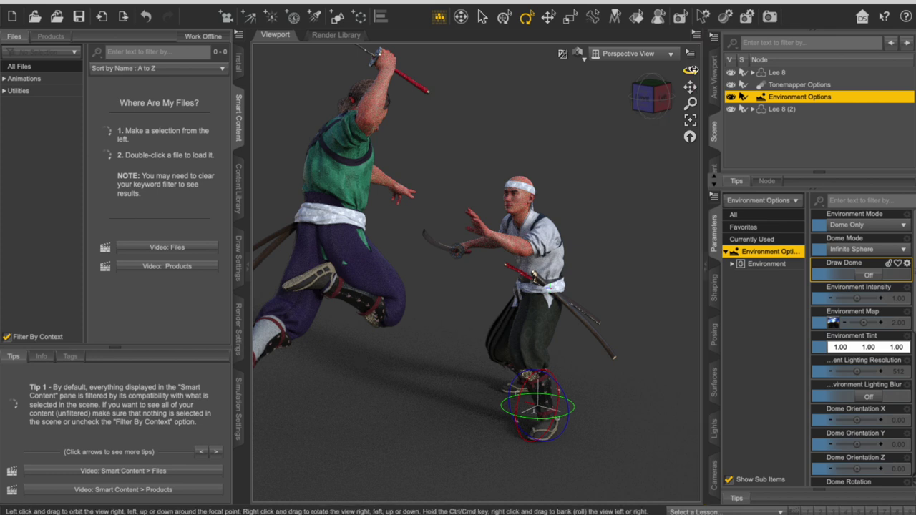
- Rotate the HDRI dome to 322.94, then deselect and orbit around the two samurai
{"action": "scroll", "coordinate": [839, 454], "scroll_direction": "down", "scroll_amount": 1}
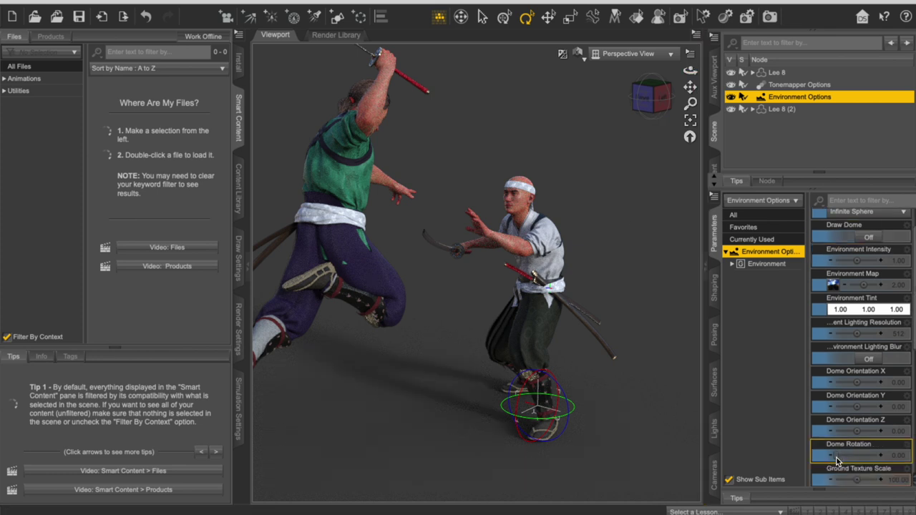
{"action": "left_click_drag", "start_coordinate": [837, 458], "coordinate": [872, 452]}
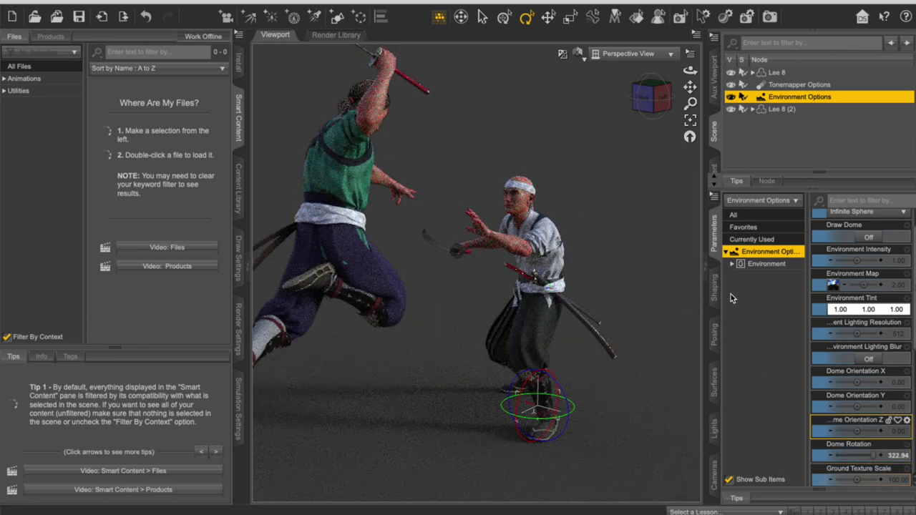
{"action": "left_click", "coordinate": [658, 265]}
{"action": "mouse_move", "coordinate": [659, 265]}
{"action": "left_mouse_down"}
{"action": "mouse_move", "coordinate": [608, 164]}
{"action": "mouse_move", "coordinate": [543, 179]}
{"action": "mouse_move", "coordinate": [601, 171]}
{"action": "left_mouse_up"}
- Render the duel in Iray on a transparent background and close the finished render window
{"action": "left_click", "coordinate": [215, 0]}
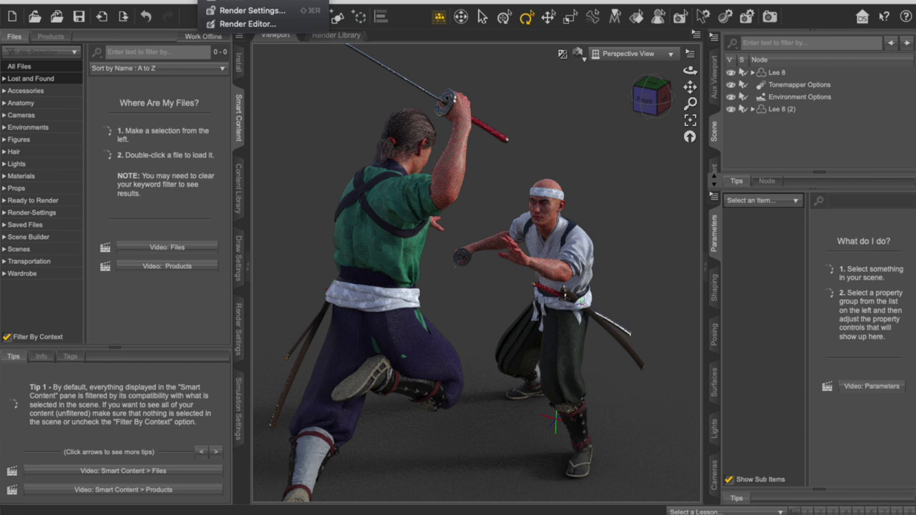
{"action": "left_click", "coordinate": [226, 3]}
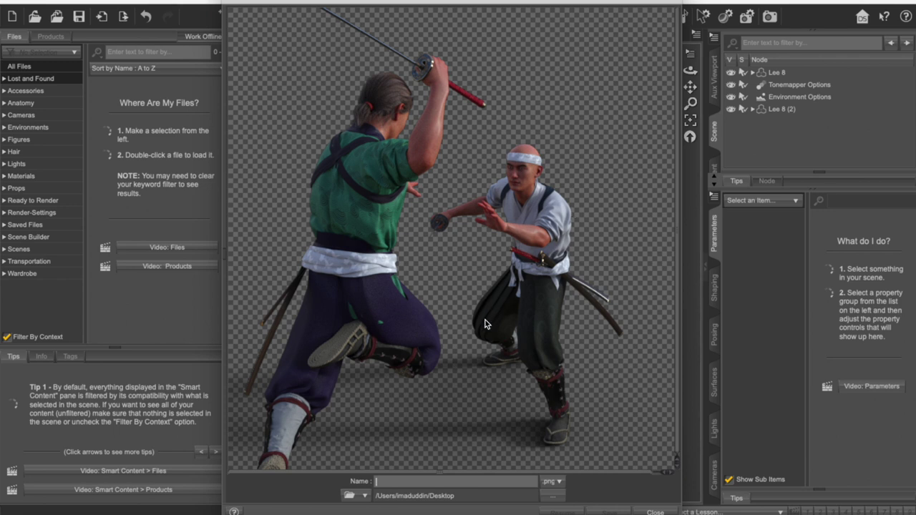
{"action": "key", "text": "Escape"}
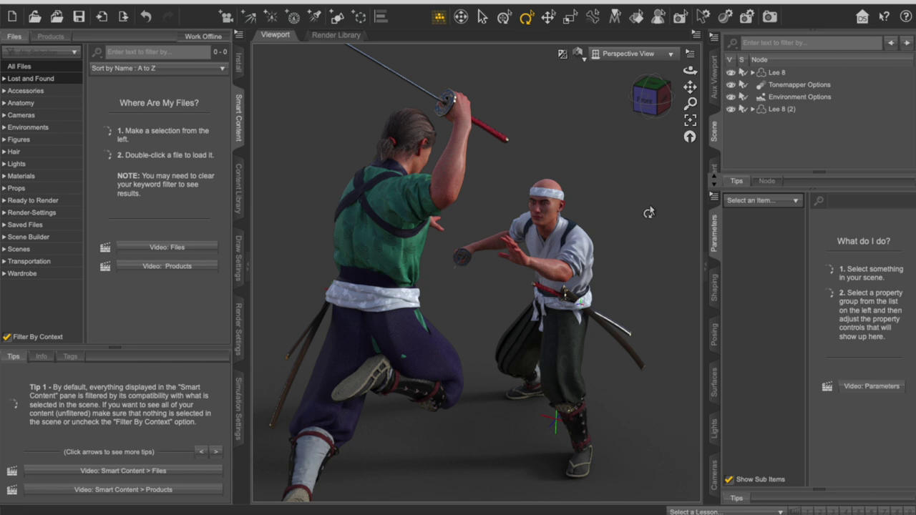